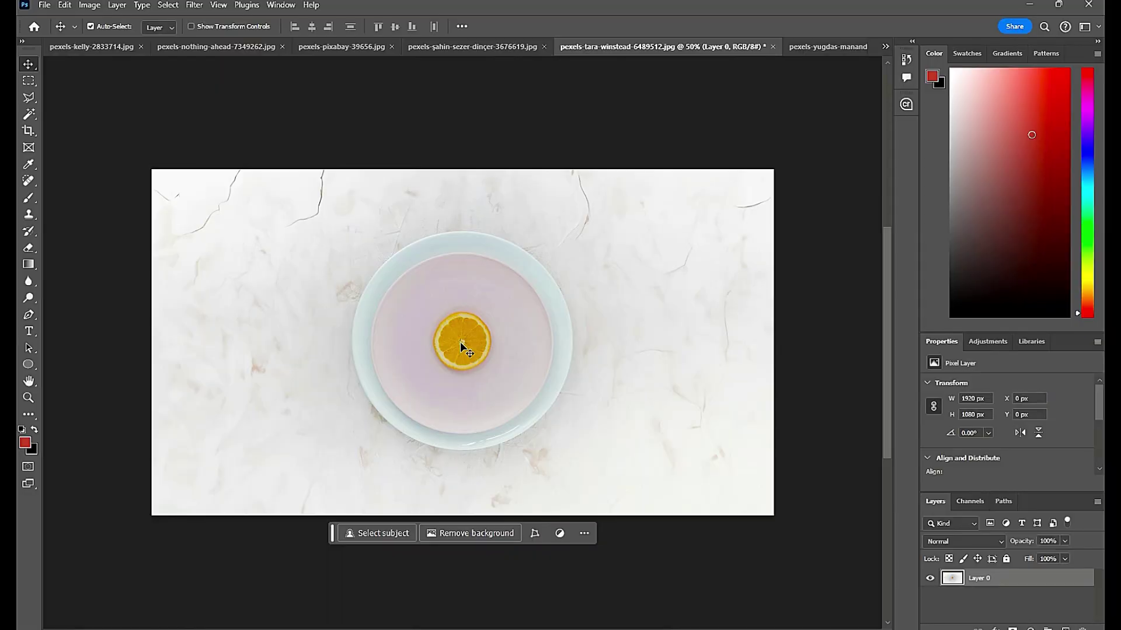
Step: Draw a red circle with the Ellipse tool and centre it over the orange
click(27, 365)
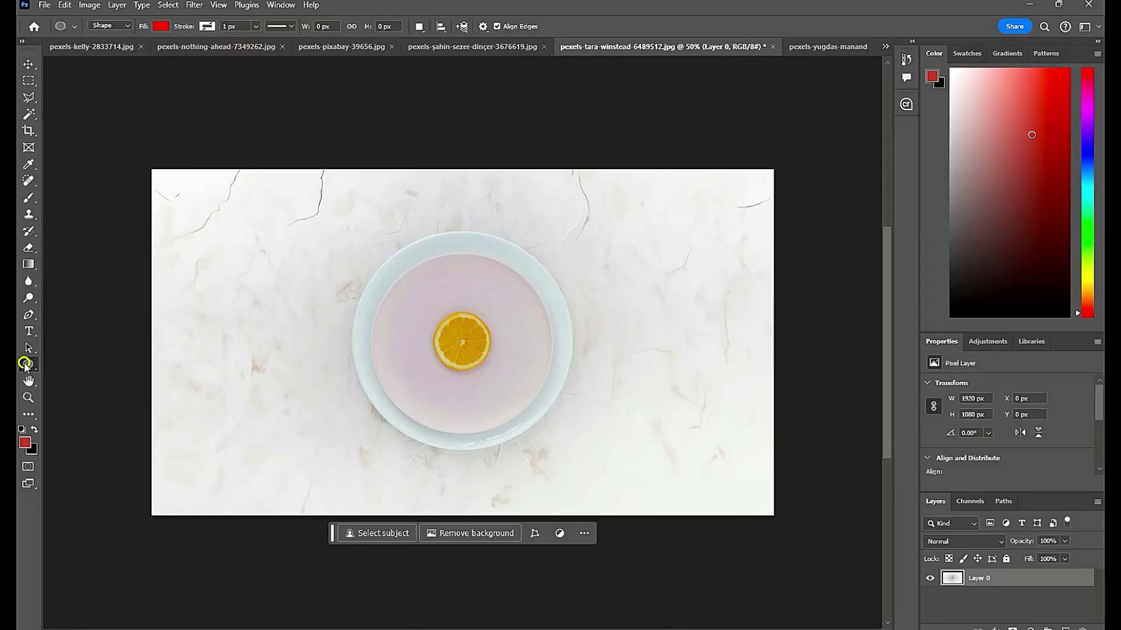
drag(464, 341, 368, 273)
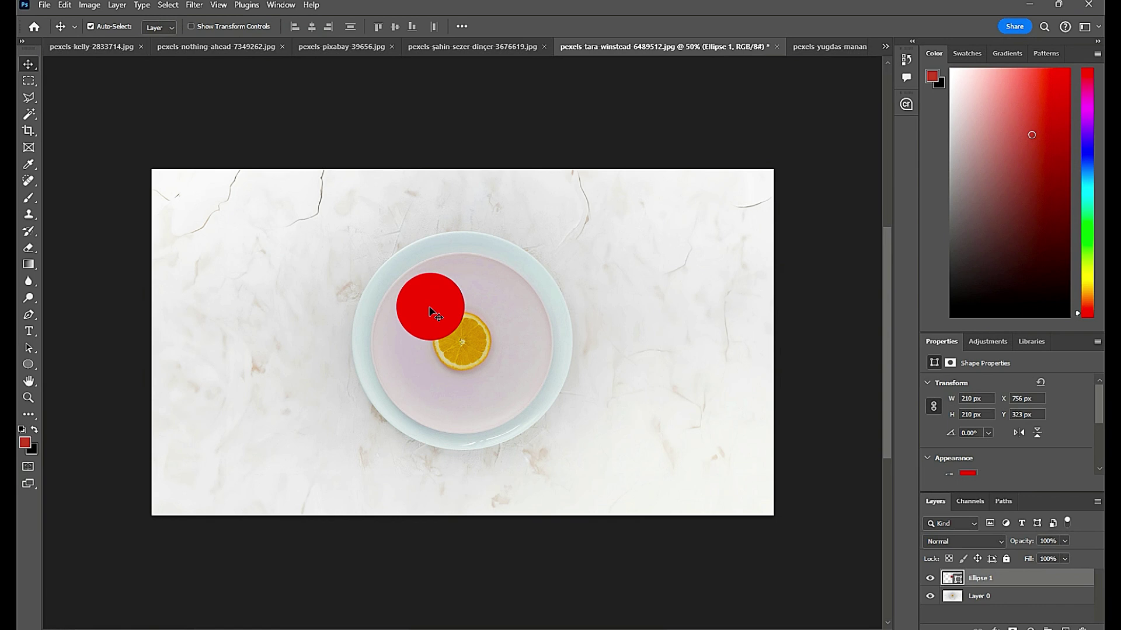
drag(430, 309, 462, 342)
Step: Enlarge the plate photo from its centre and copy the red circle onto the watch photo
key(ctrl+t)
drag(784, 525, 836, 549)
key(Return)
click(988, 579)
key(ctrl+a)
Step: Enlarge the watch photo's background layer around the circle, then bring up the aerial parking-lot photo
click(820, 46)
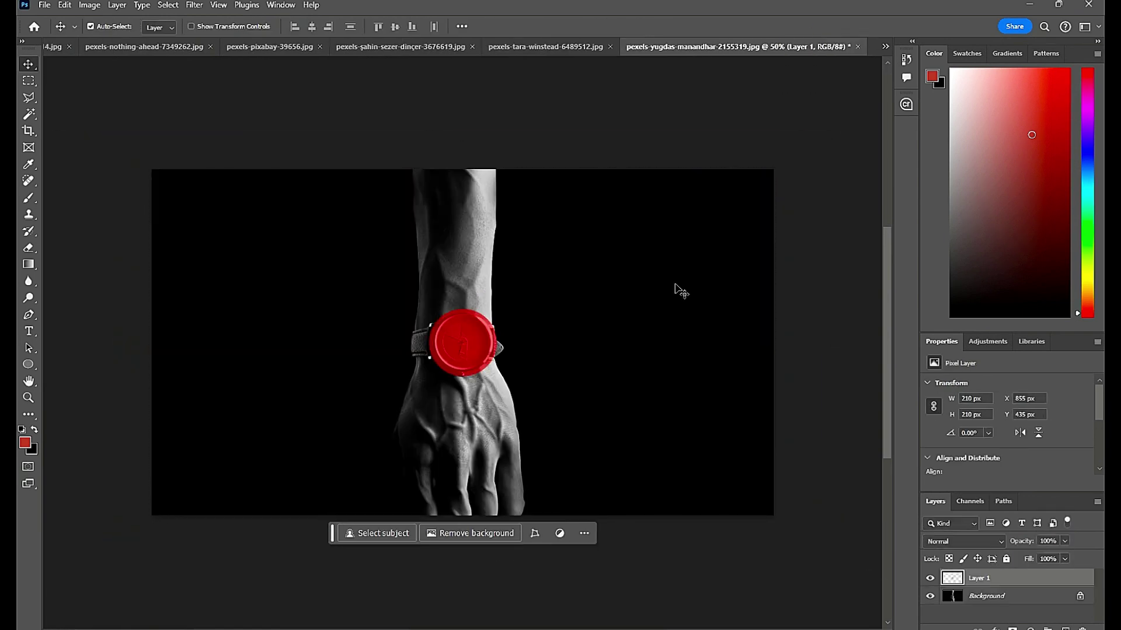
key(ctrl+t)
drag(773, 515, 829, 553)
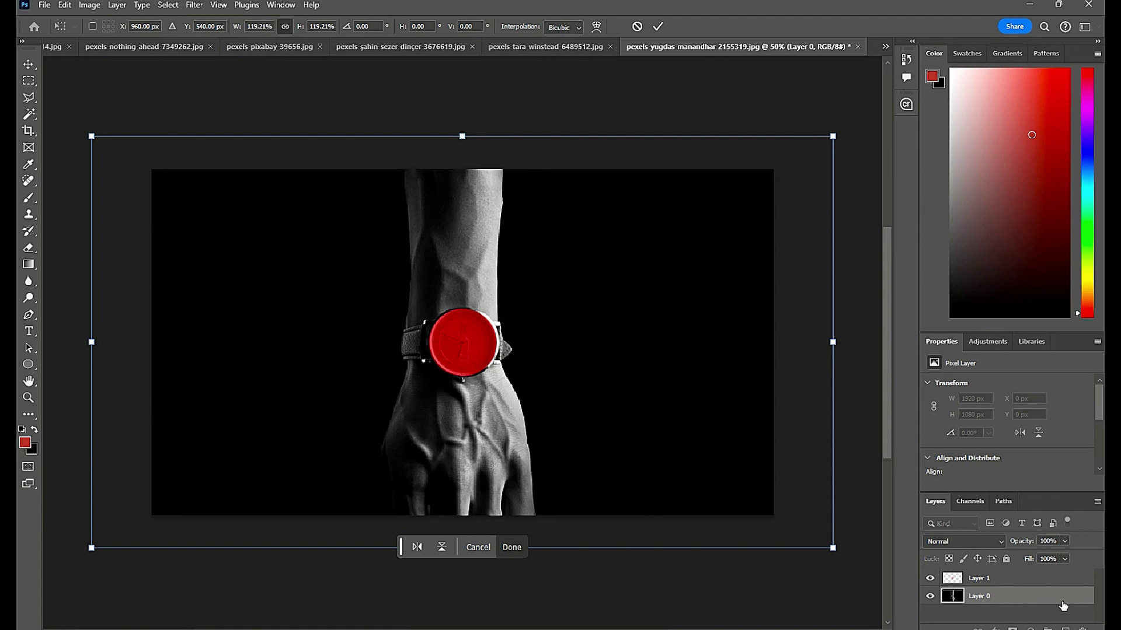
key(Return)
click(886, 46)
click(934, 60)
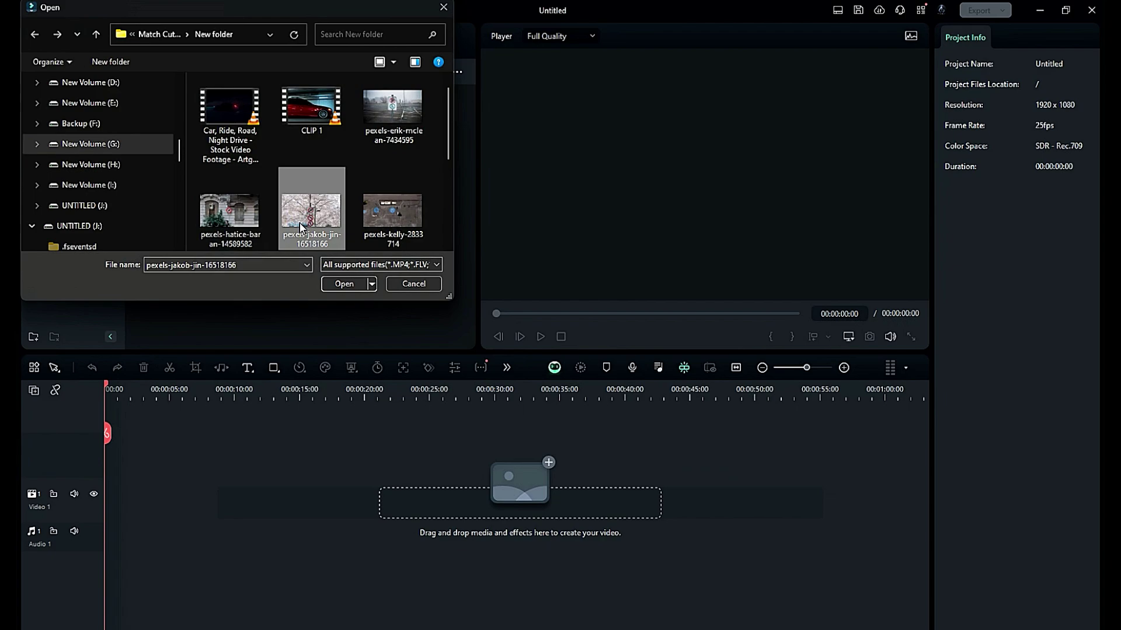
Step: Import the photos, put Pointer on Video 2 above CLIP 1 on Video 1, and preview
ctrl+click(393, 183)
key(Return)
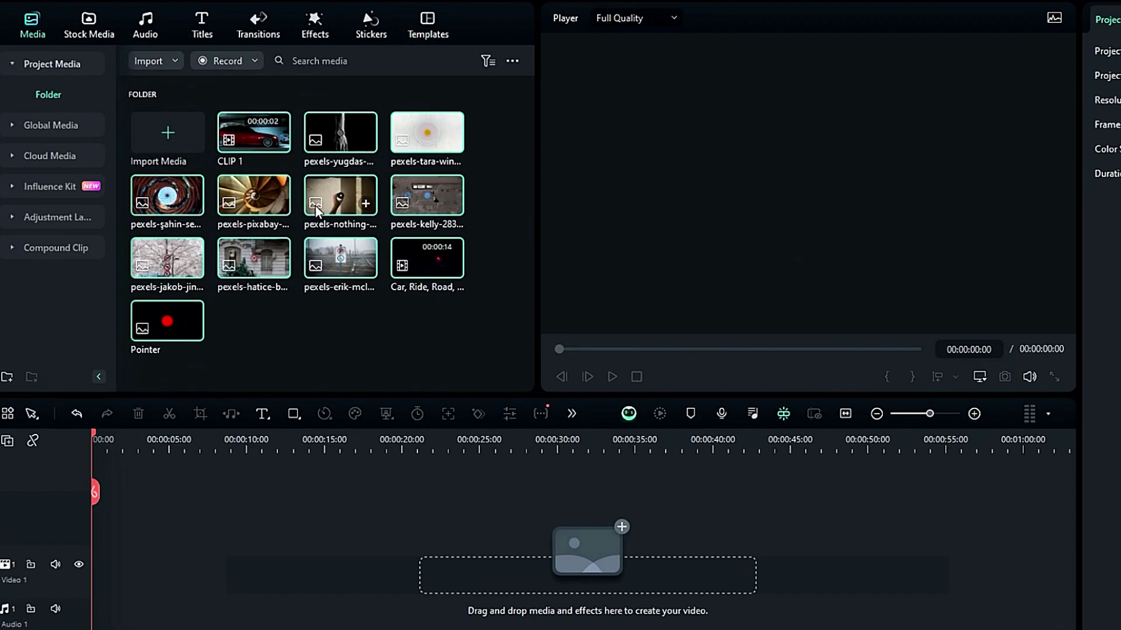
drag(163, 330, 170, 543)
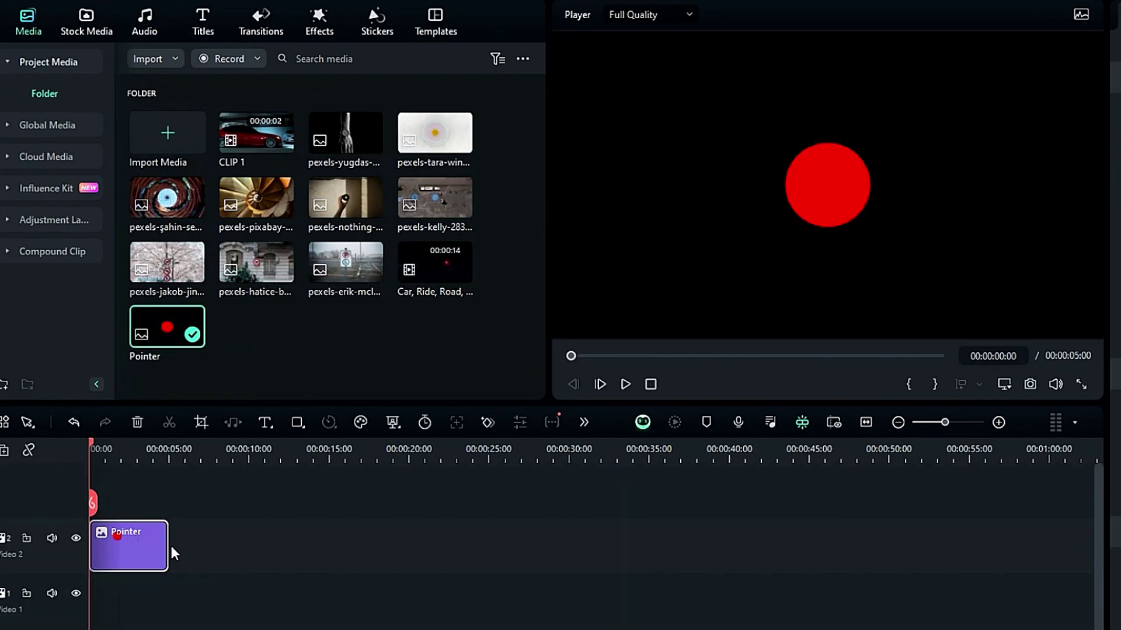
drag(233, 120, 114, 601)
key(space)
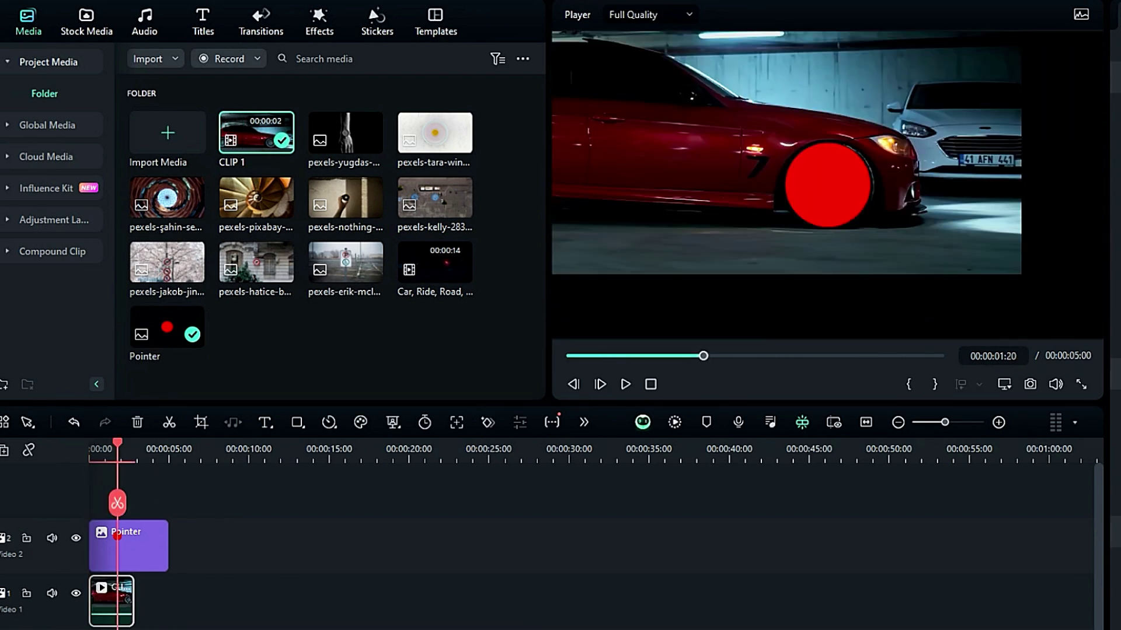
key(space)
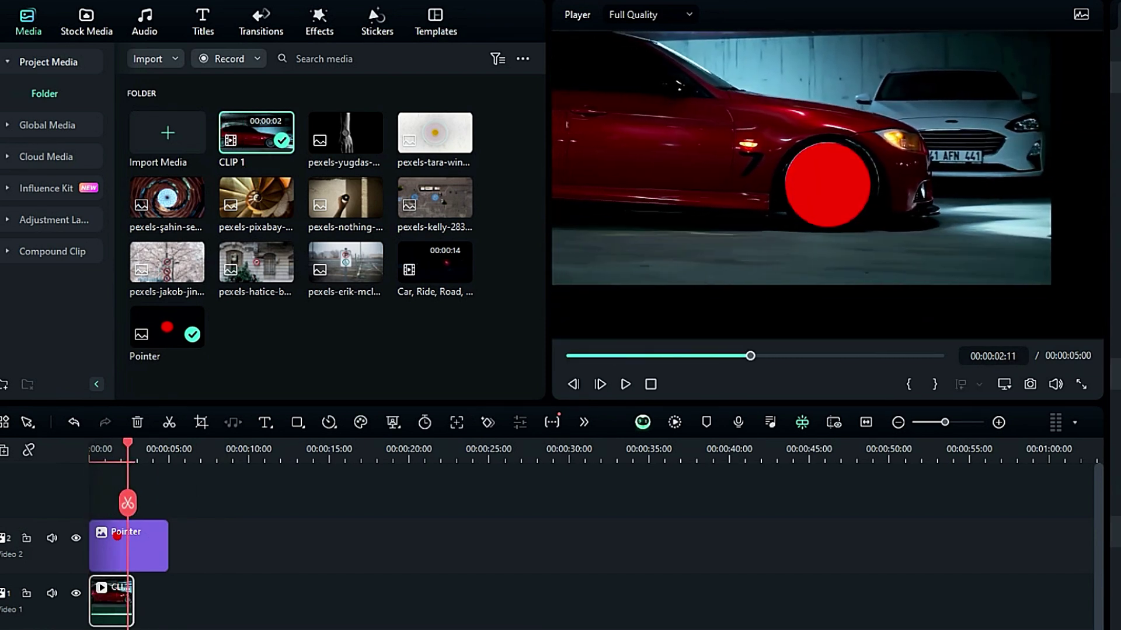
Step: Add the parking-sign photo, the other pexels photos and the snapshot after CLIP 1, then play through
drag(345, 263, 432, 608)
drag(255, 198, 431, 600)
drag(167, 198, 450, 592)
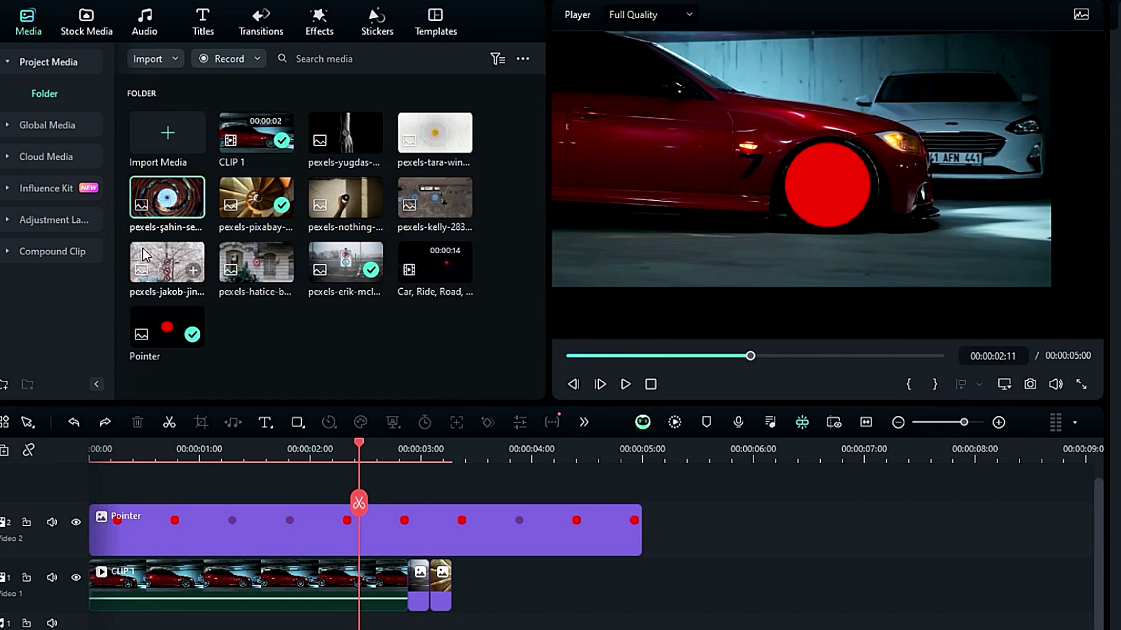
drag(434, 199, 470, 584)
drag(255, 263, 535, 592)
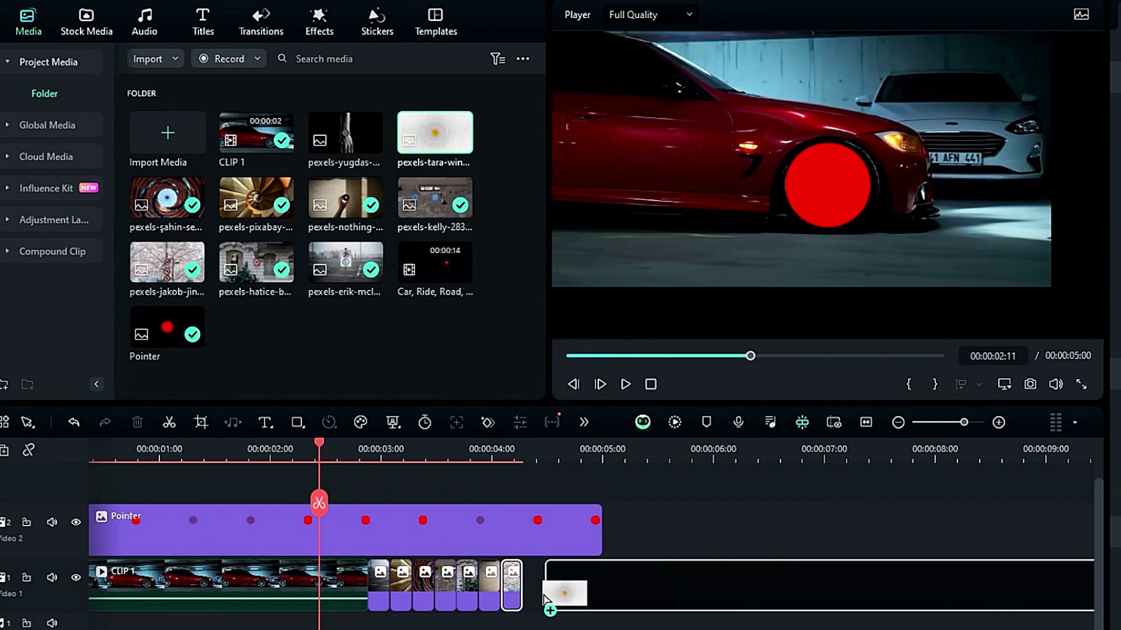
click(567, 454)
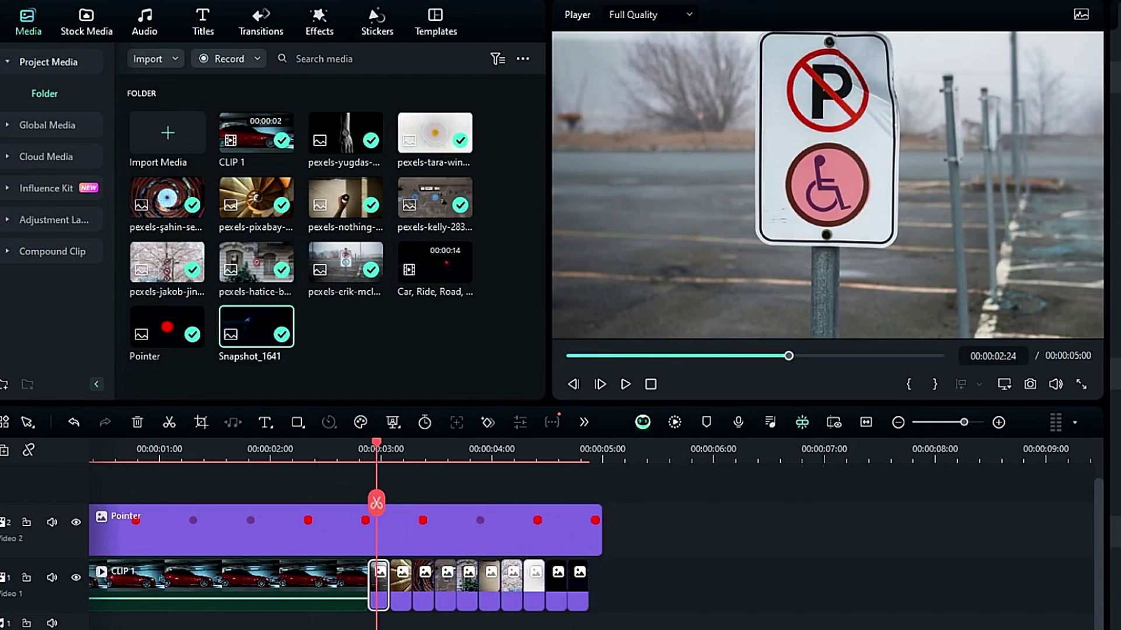
click(703, 623)
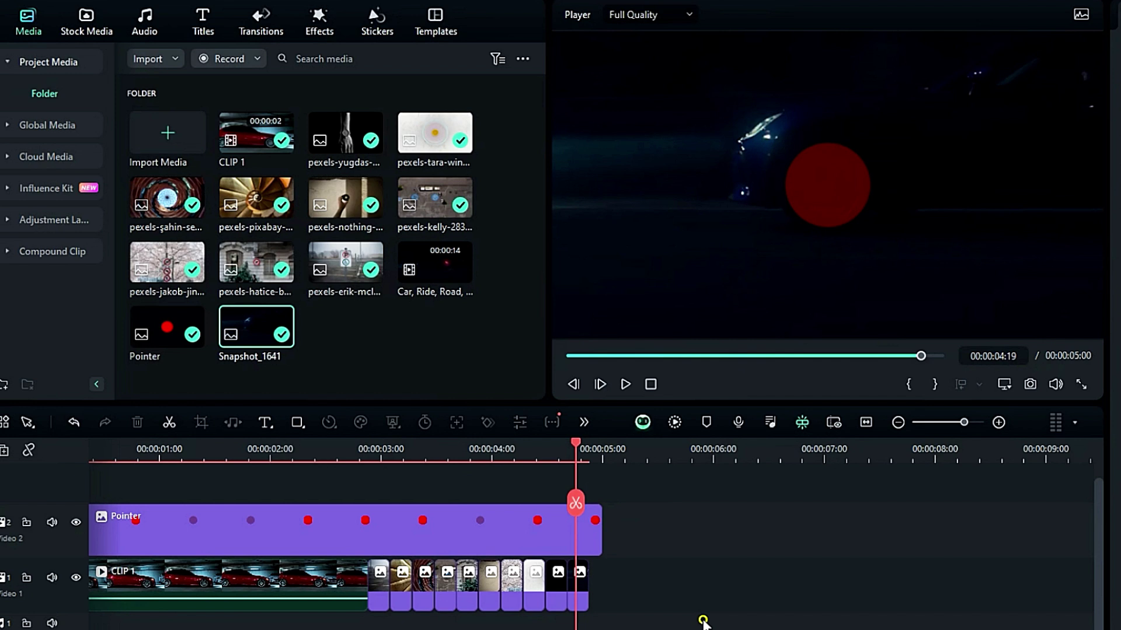
Step: Delete the Pointer clip, copy the photo clips to Video 2, and shift them one frame earlier
click(505, 534)
key(Delete)
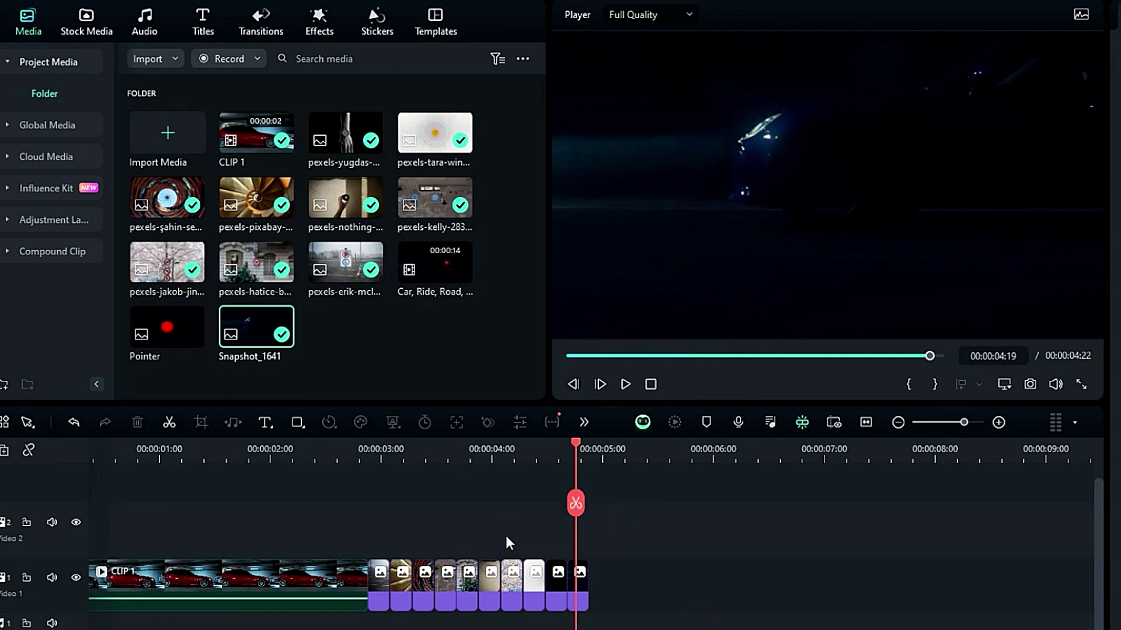
drag(636, 591, 368, 530)
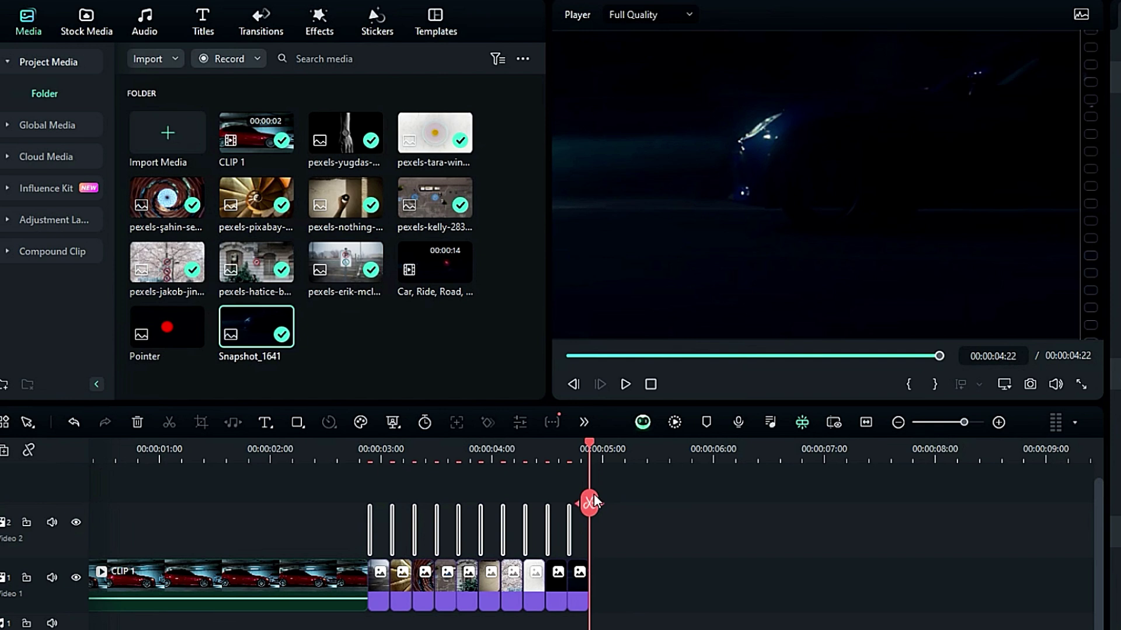
click(975, 422)
drag(474, 526, 454, 523)
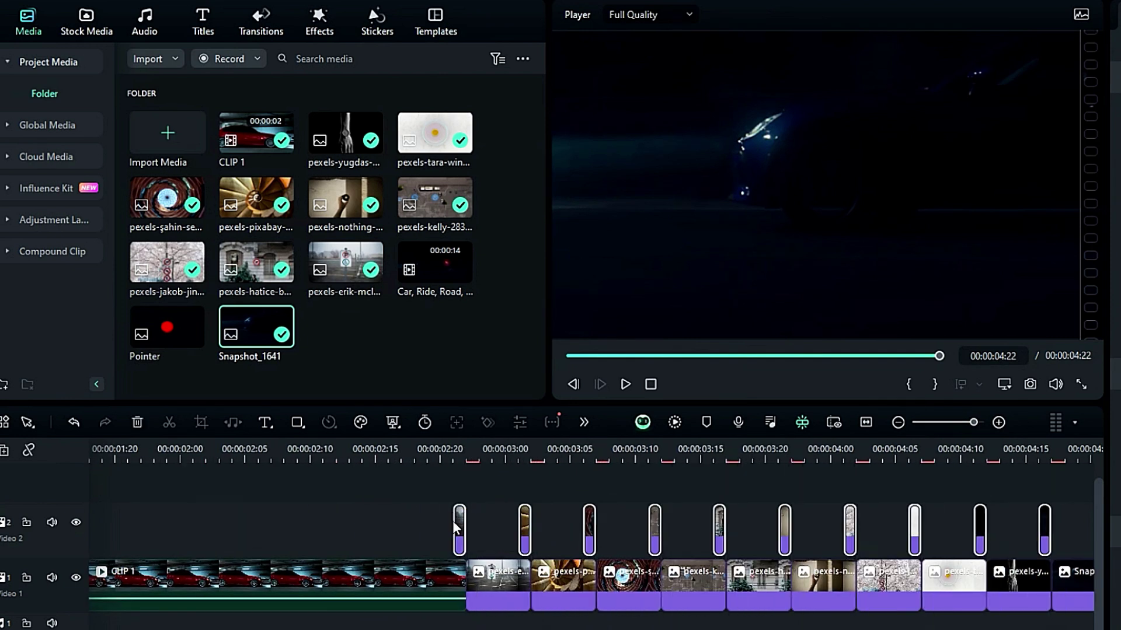
click(454, 449)
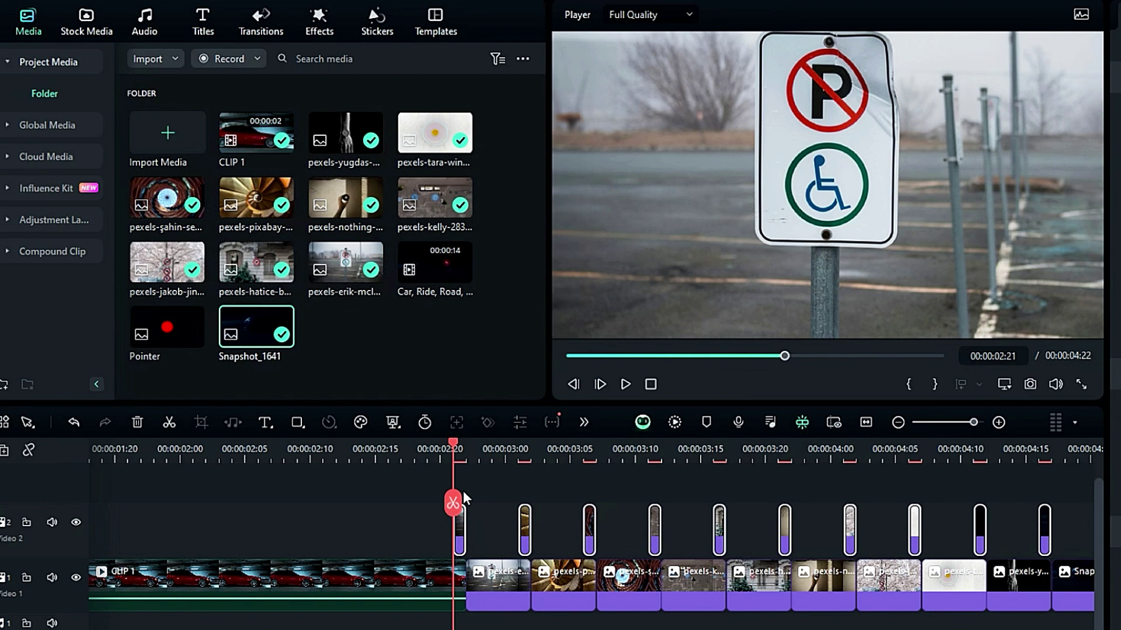
Step: Give the first Video 2 photo a 20×20 circular mask at scale 26, then add the night-drive clip
click(456, 532)
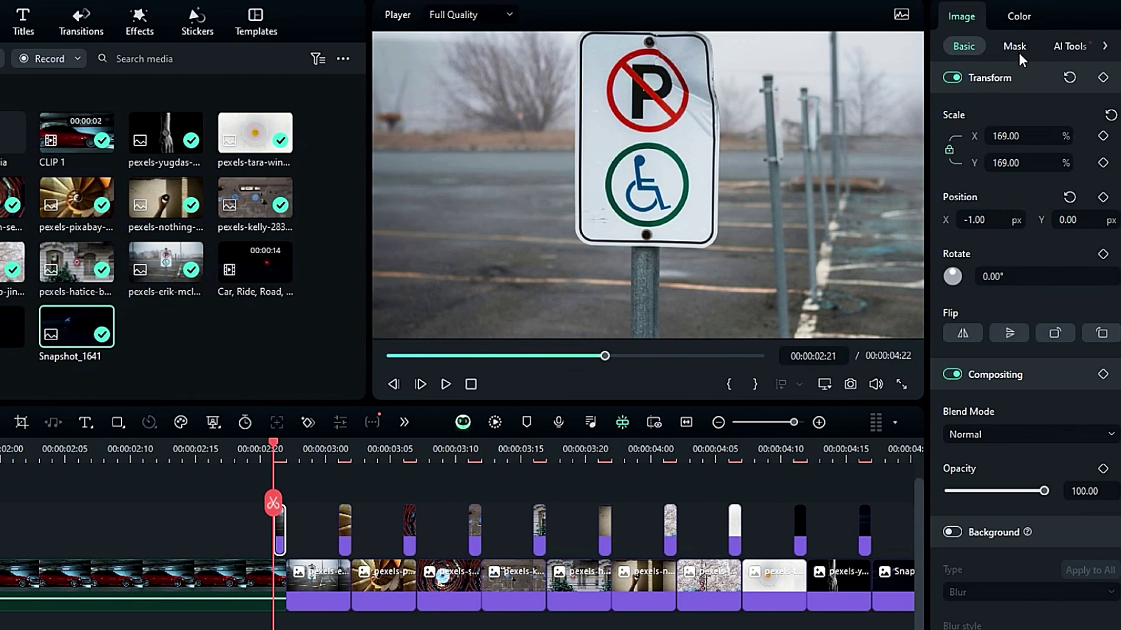
click(1015, 49)
click(1060, 141)
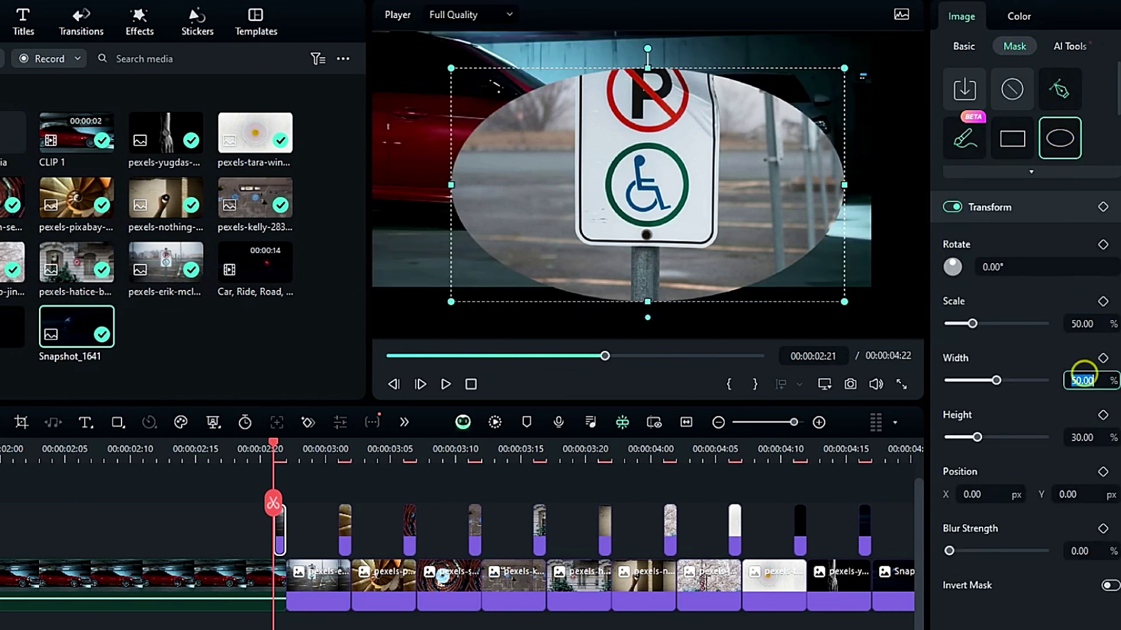
key(Tab)
text(20)
key(Return)
drag(972, 323, 962, 326)
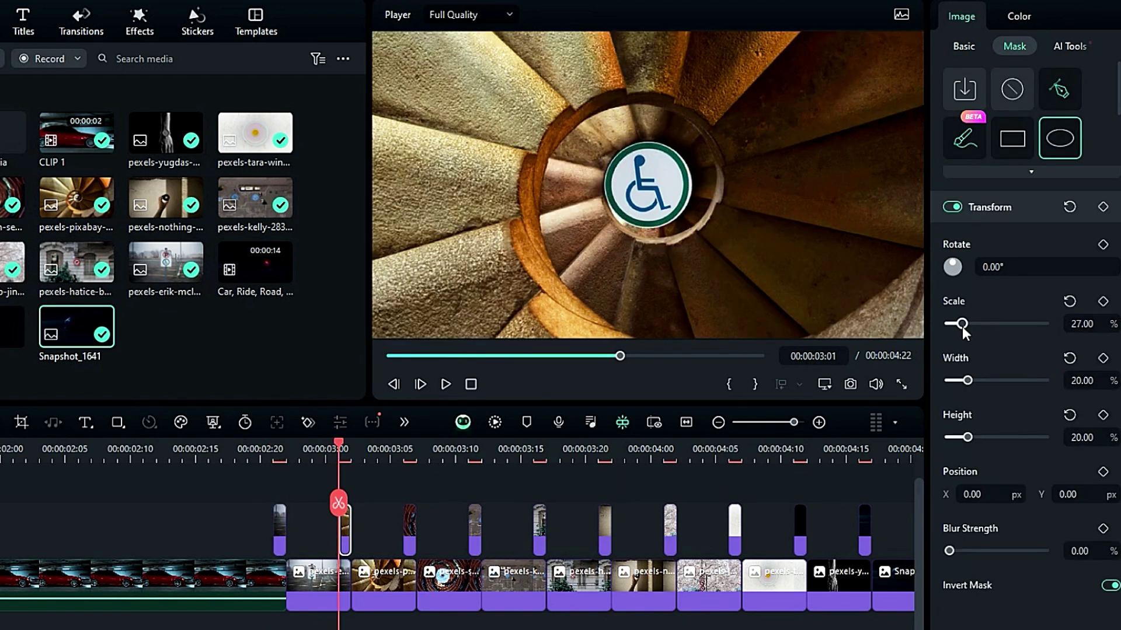
drag(962, 328, 961, 324)
click(980, 494)
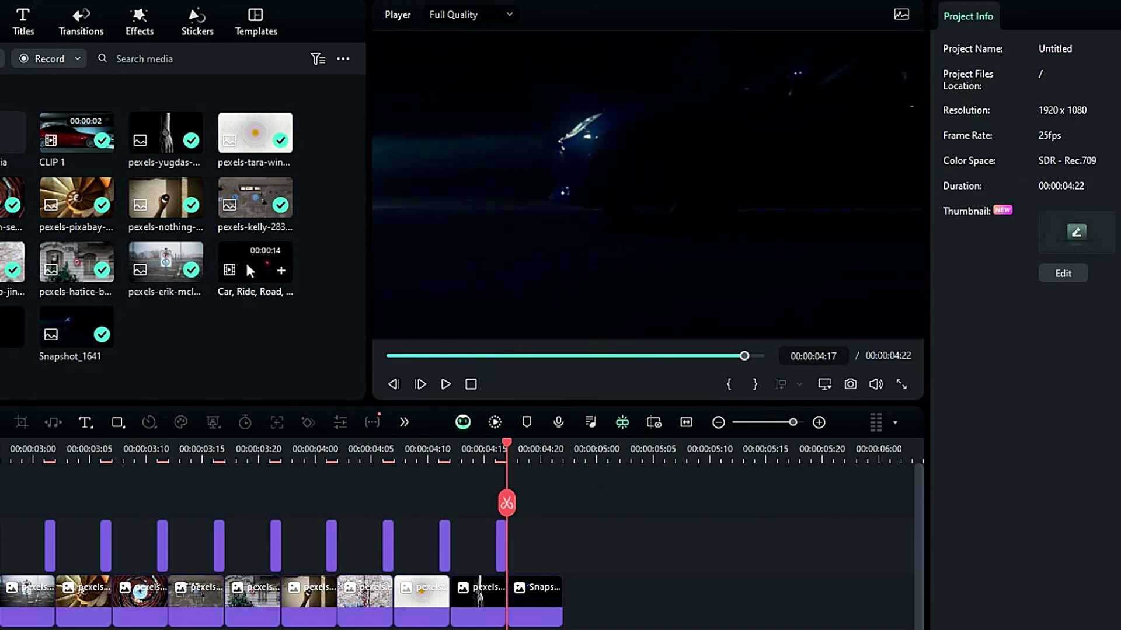
drag(245, 260, 583, 596)
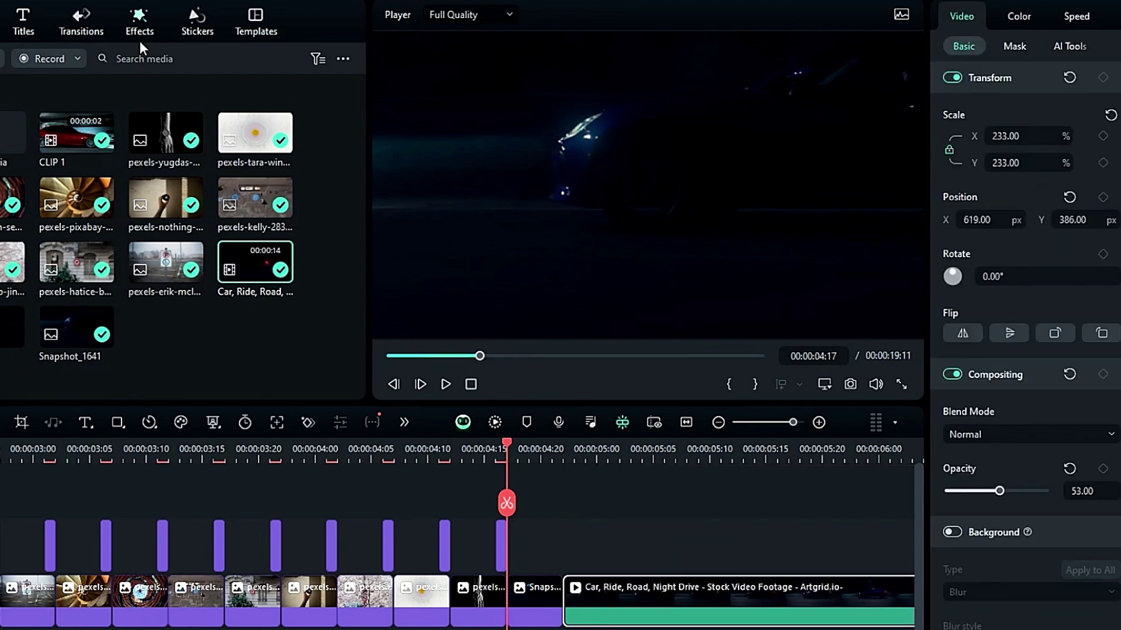
Step: Place BCC Directional Blur from Boris FX Blur above the photos and split it at 00:00:04:22
click(139, 27)
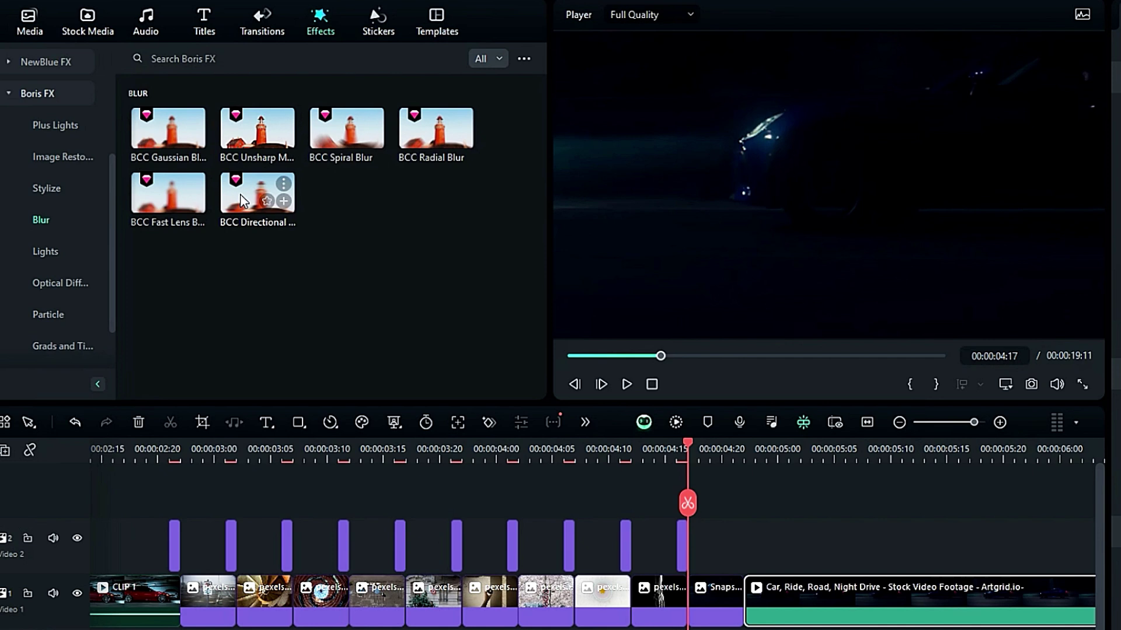
drag(257, 192, 225, 501)
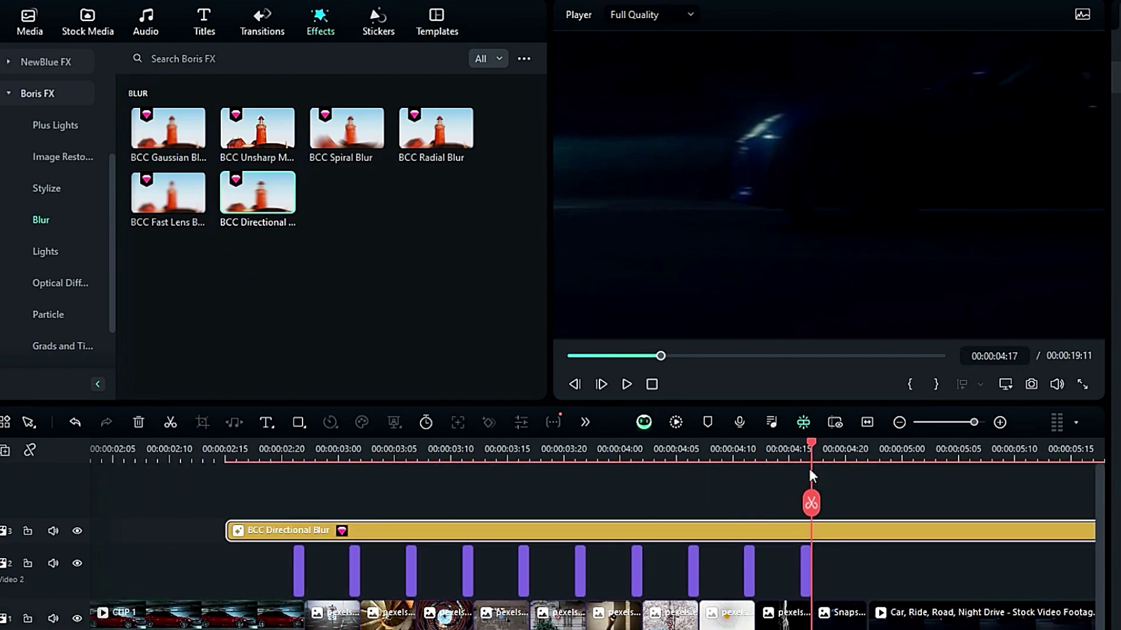
click(866, 505)
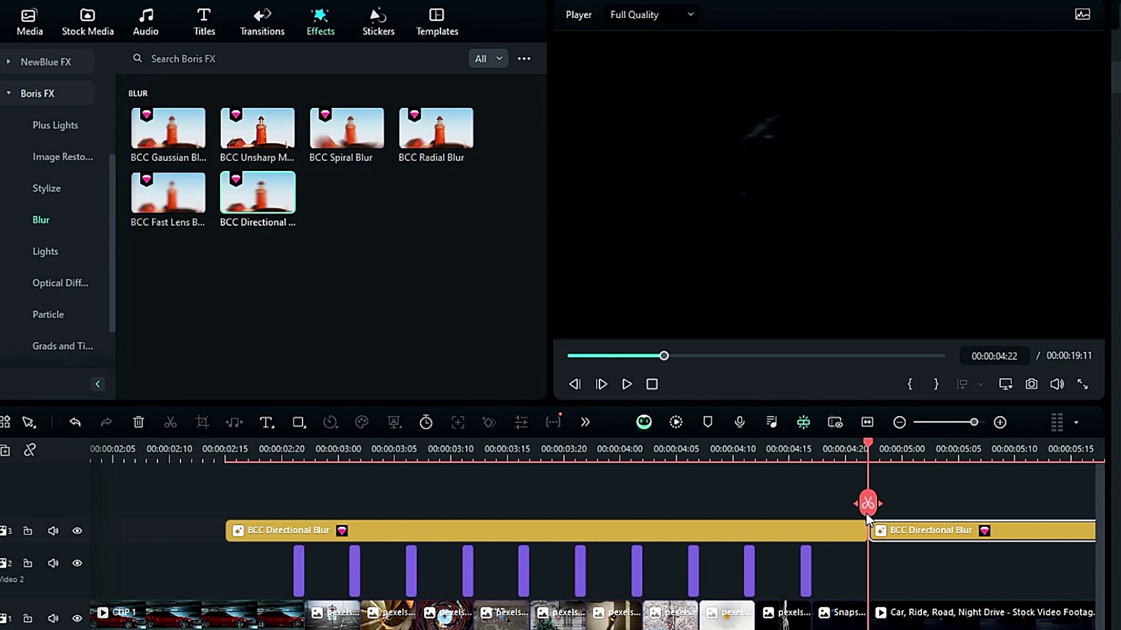
Step: Delete the extra blur piece and trace a closed custom mask around the wheel
key(Delete)
click(287, 527)
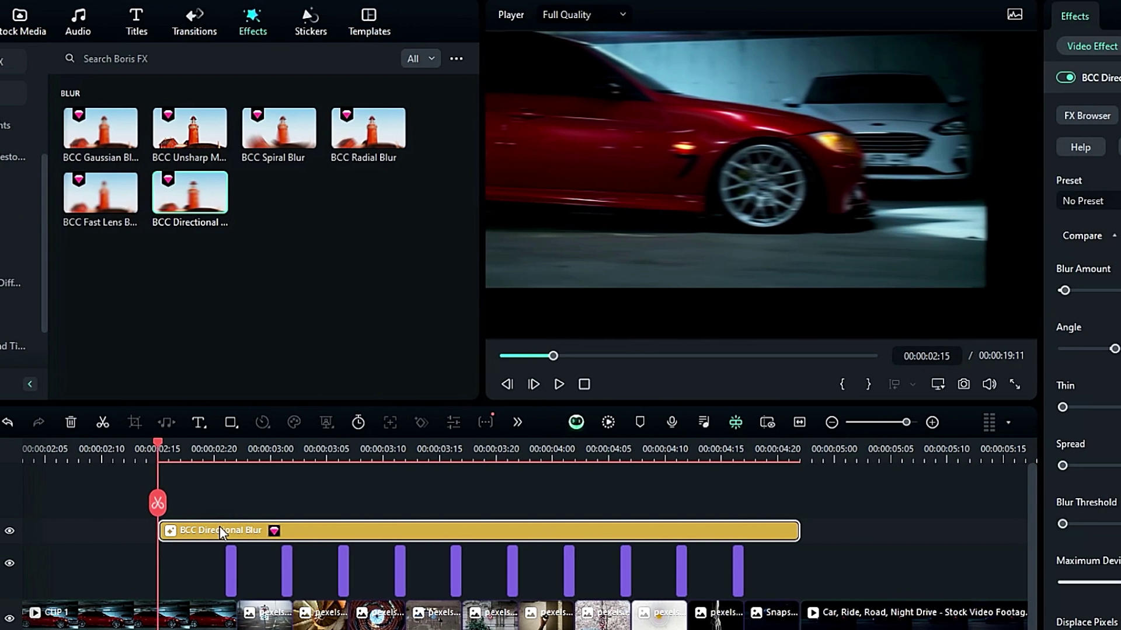
click(1066, 78)
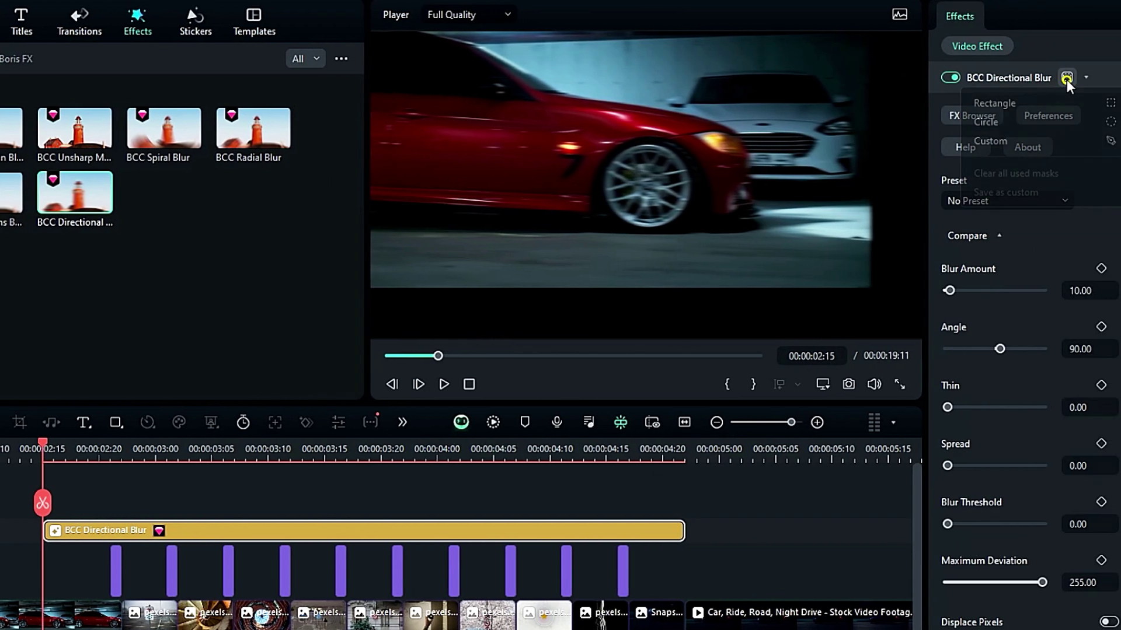
click(1089, 141)
click(690, 111)
click(672, 104)
click(645, 102)
click(627, 105)
click(609, 109)
click(594, 117)
click(581, 131)
click(561, 169)
click(572, 231)
click(634, 275)
click(675, 271)
click(728, 236)
click(740, 188)
click(727, 141)
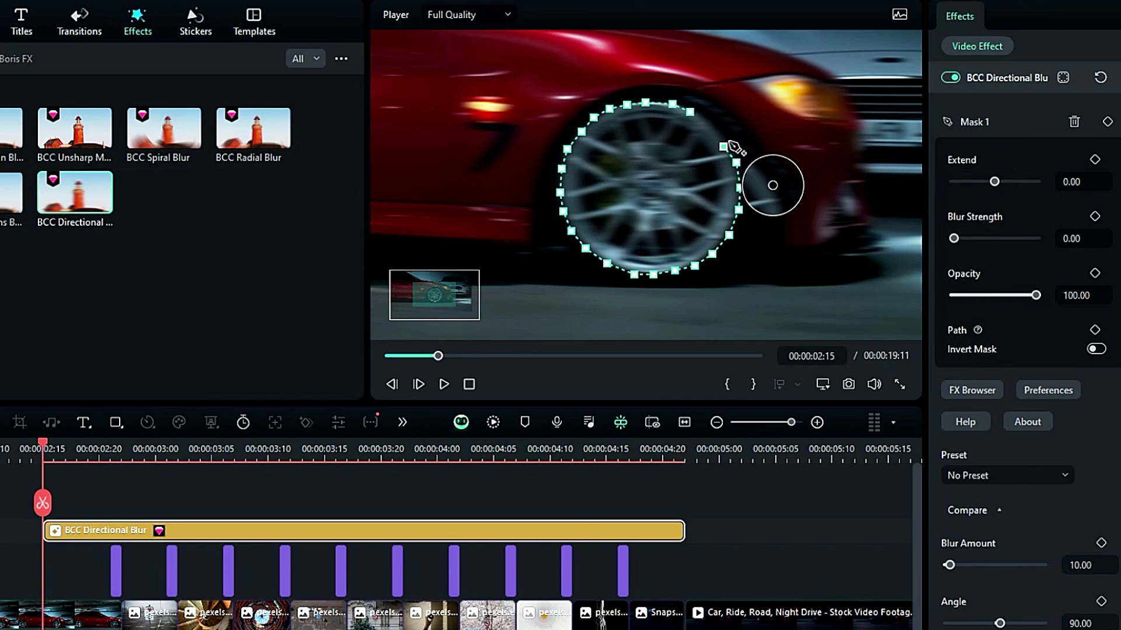
click(689, 112)
Step: Invert the mask and keyframe Blur Amount from 0 to 6 at the wheel-on-sign shot
click(1098, 350)
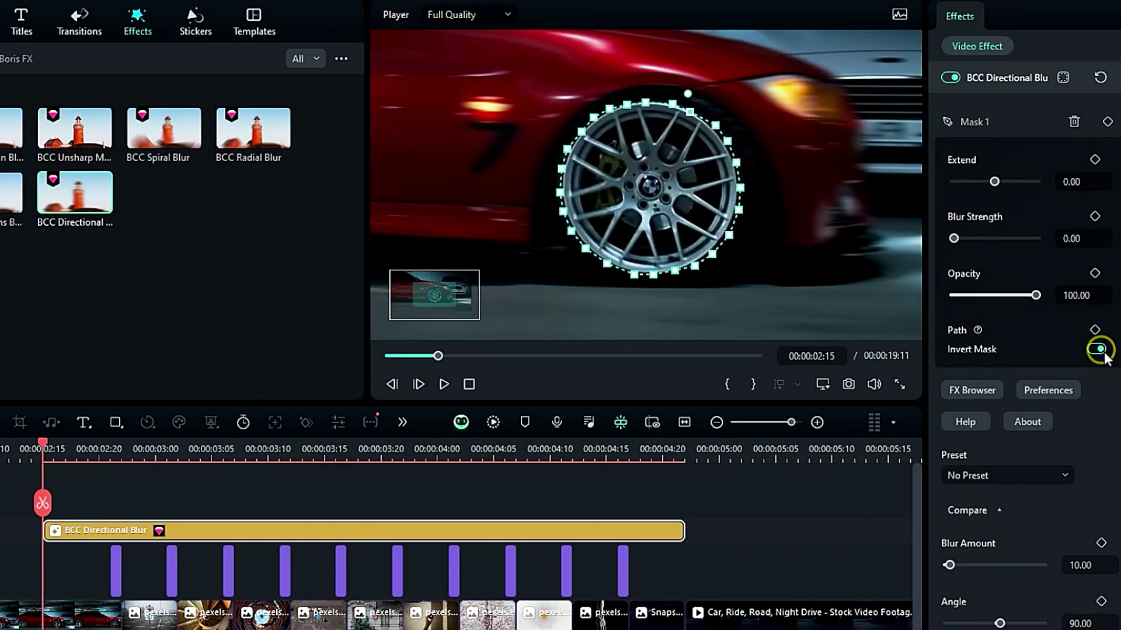
drag(951, 569, 937, 567)
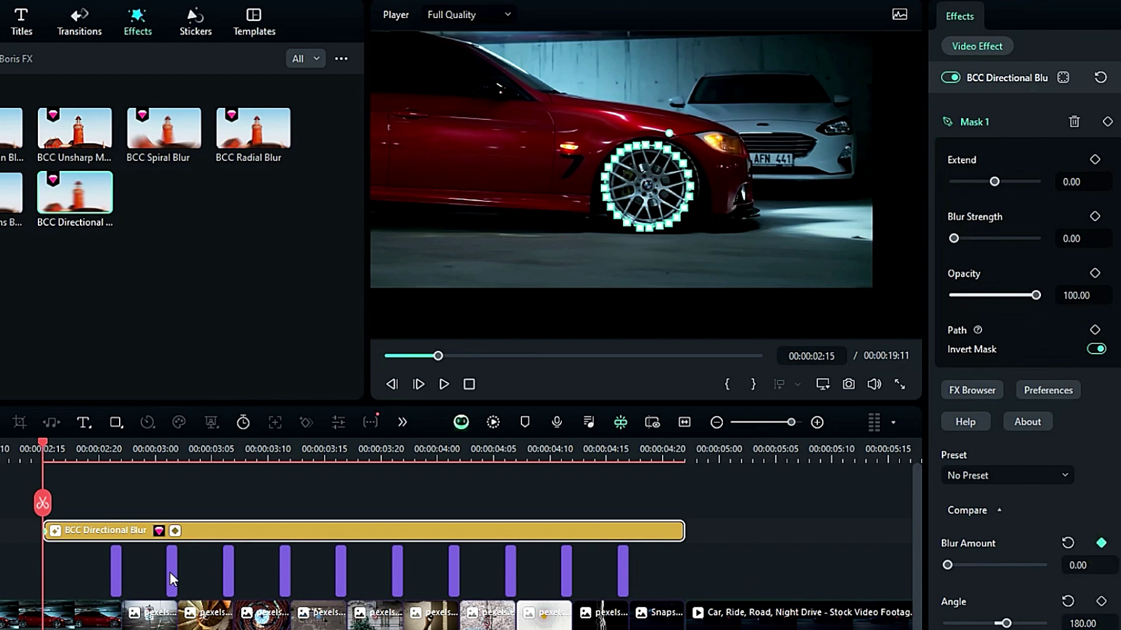
click(55, 485)
click(145, 526)
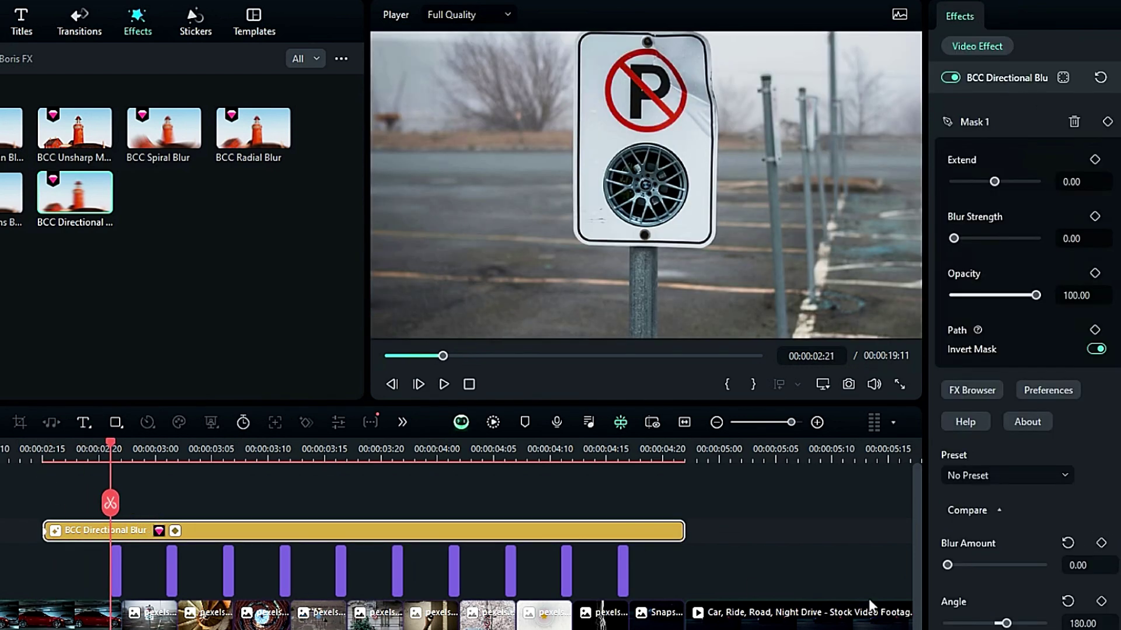
click(1081, 560)
text(6)
key(Return)
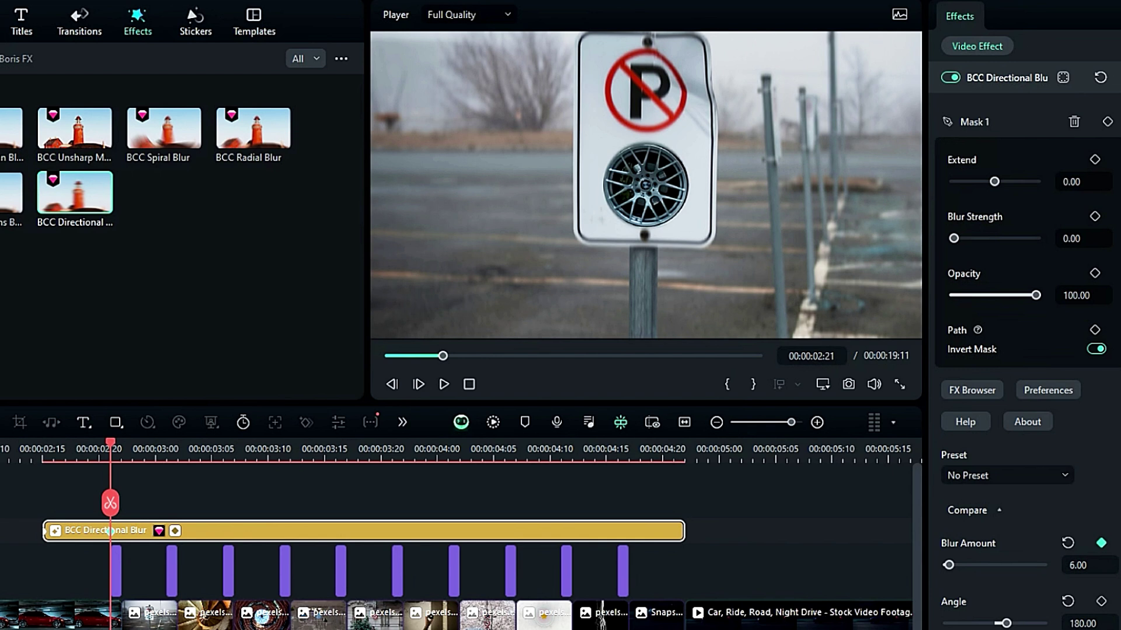
Step: Select every timeline clip and combine them into Compound Clip 1
click(98, 620)
key(ctrl+a)
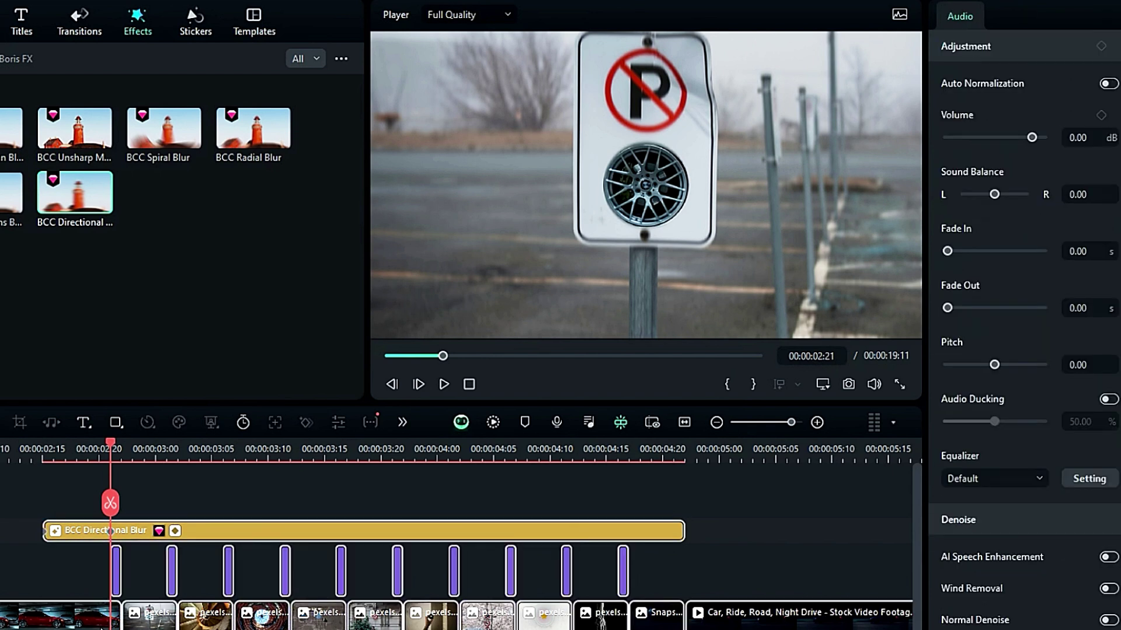
right_click(93, 628)
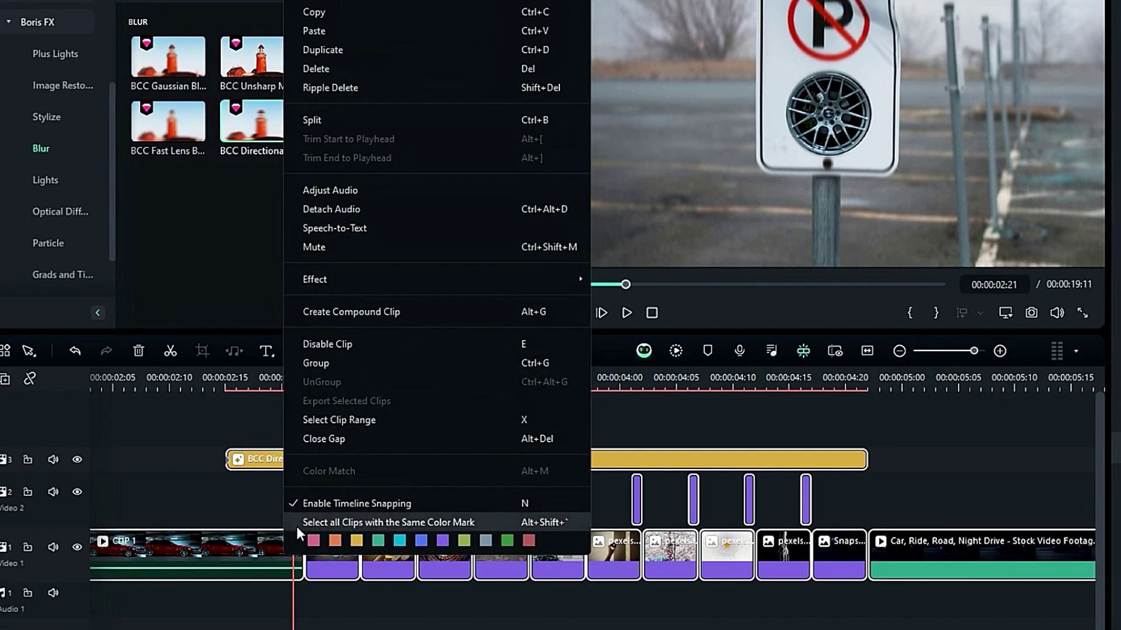
click(365, 310)
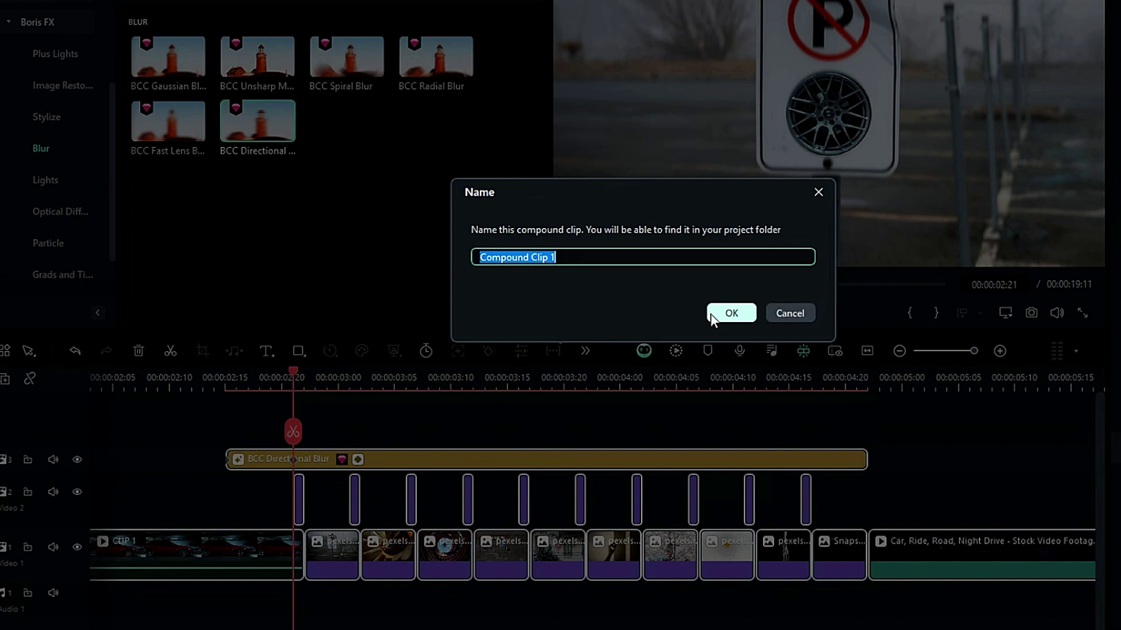
click(730, 313)
drag(740, 369, 81, 502)
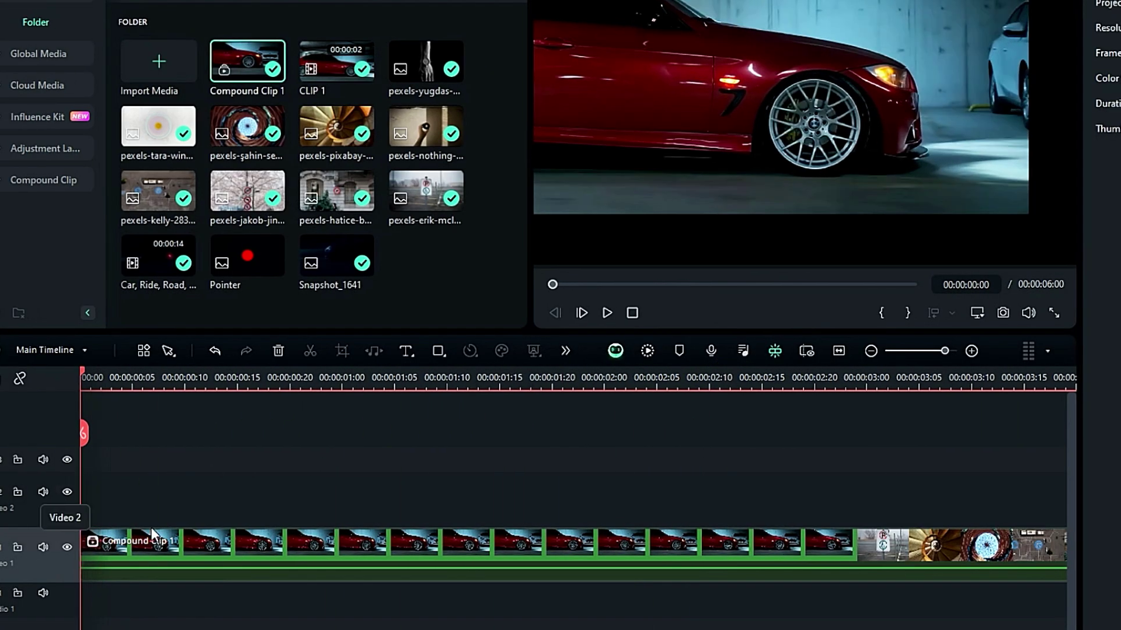
Step: Keyframe Compound Clip 1's Scale to 210% at 00:00:02:21, then advance to 00:00:04:16 and 00:00:05:00
click(151, 542)
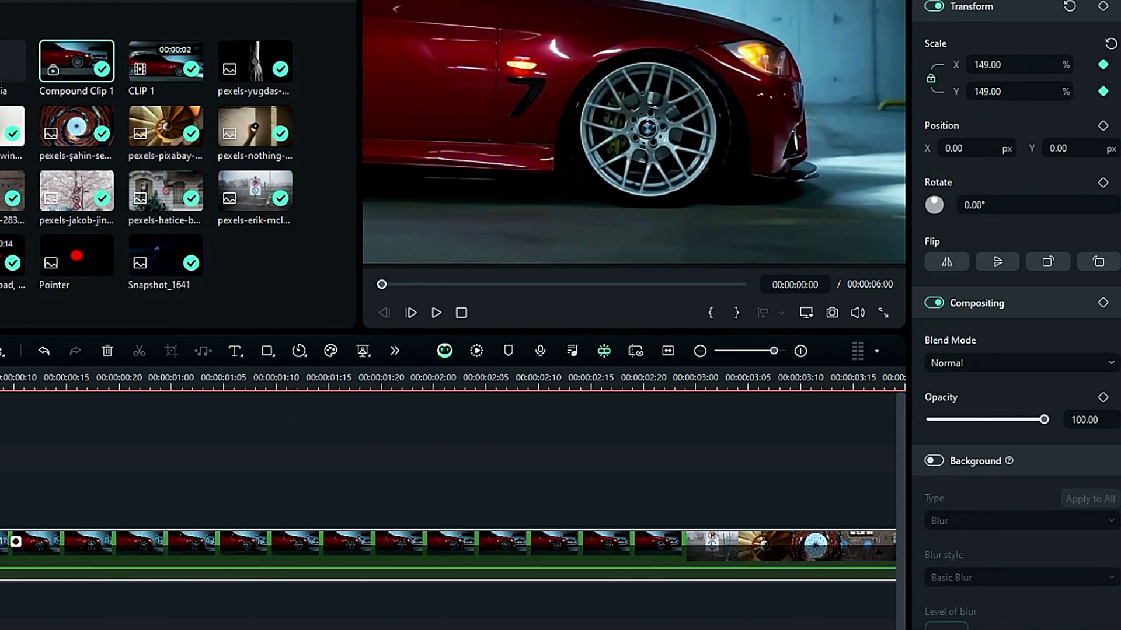
drag(111, 383, 600, 435)
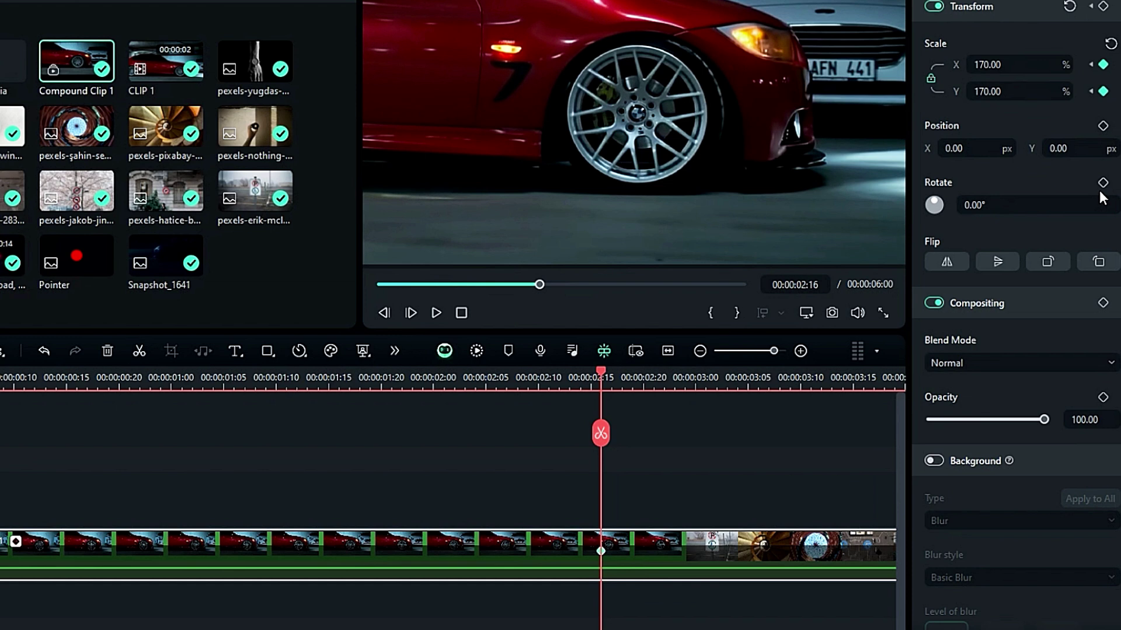
drag(601, 374, 655, 398)
click(1015, 92)
text(210)
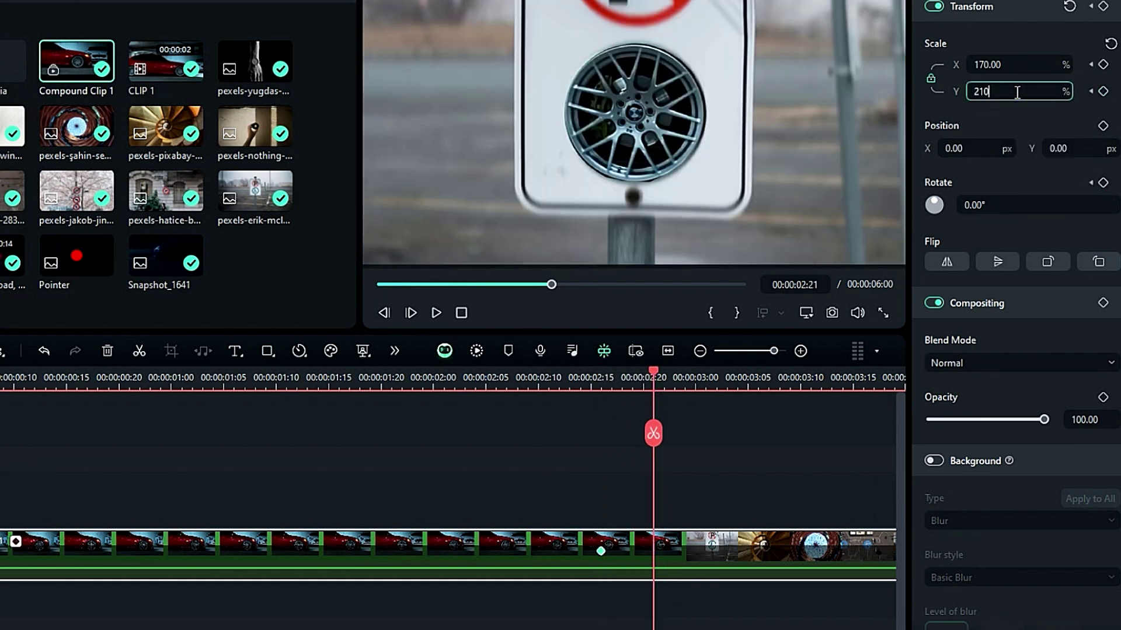
key(Return)
drag(385, 384, 404, 393)
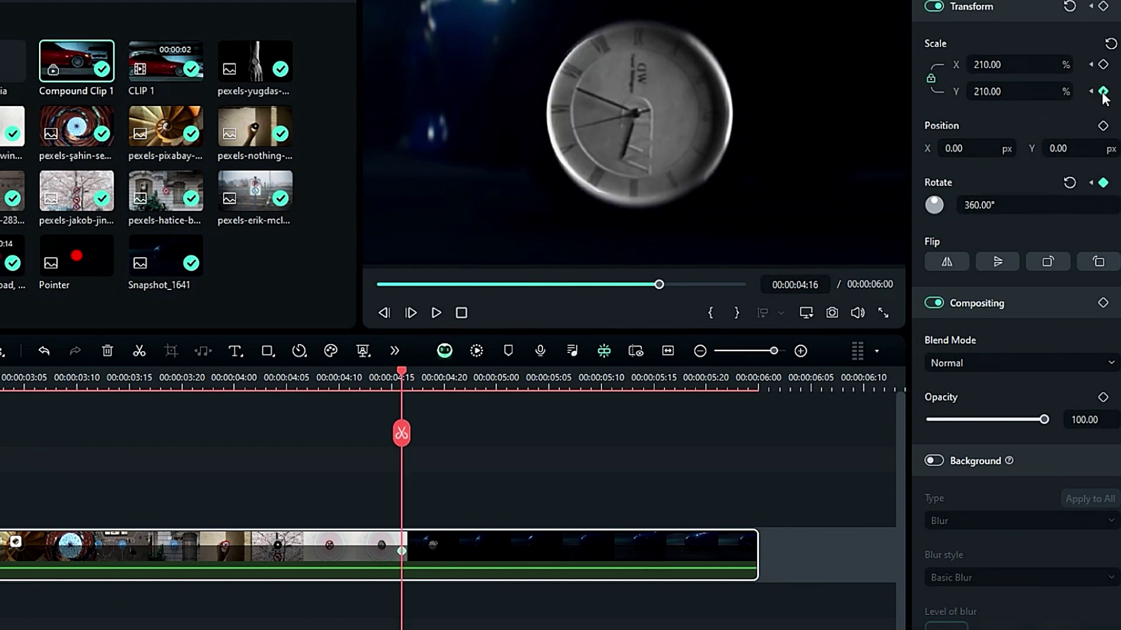
drag(401, 372, 496, 391)
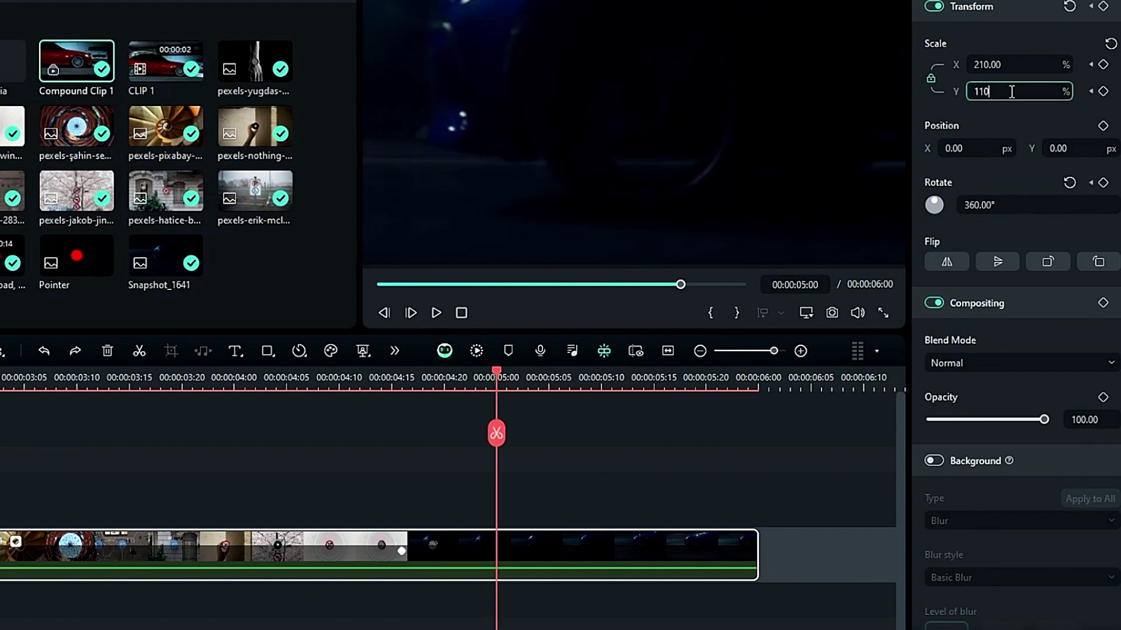
Step: Commit the 110% scale keyframe and add Audio Zoom Shadow on Video 2, stretched to the video's end
key(Return)
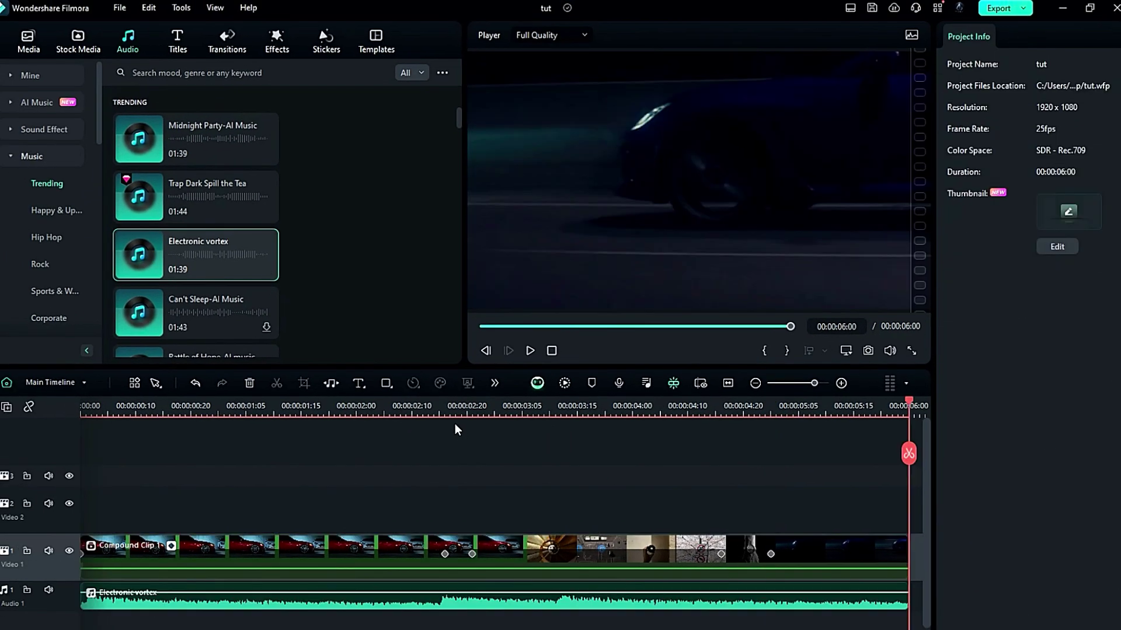
click(51, 288)
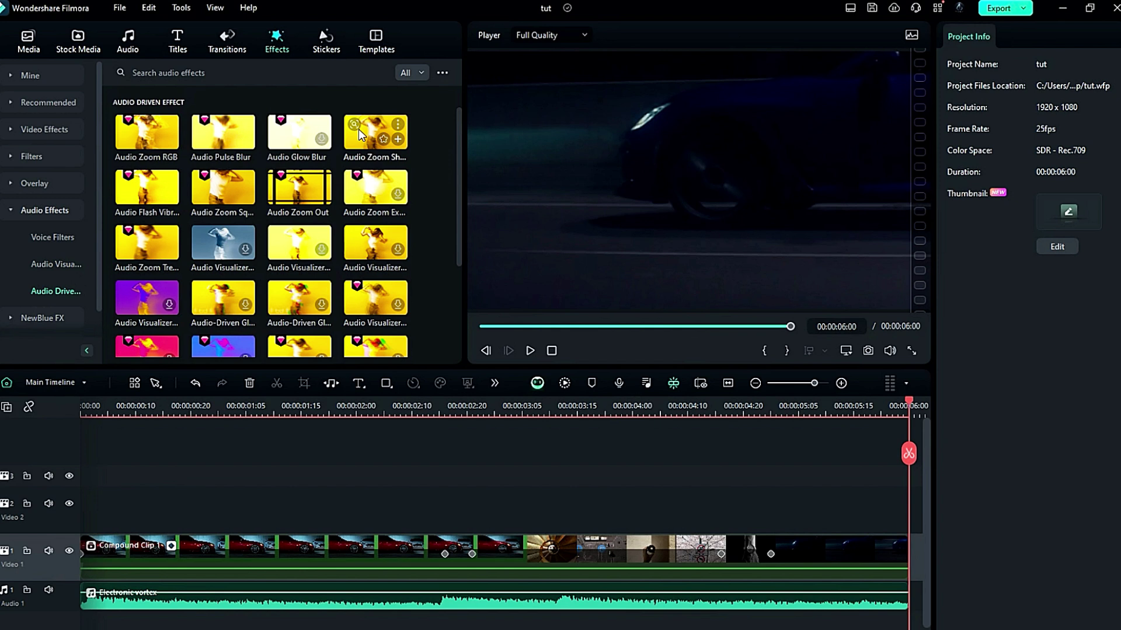
drag(325, 301, 99, 509)
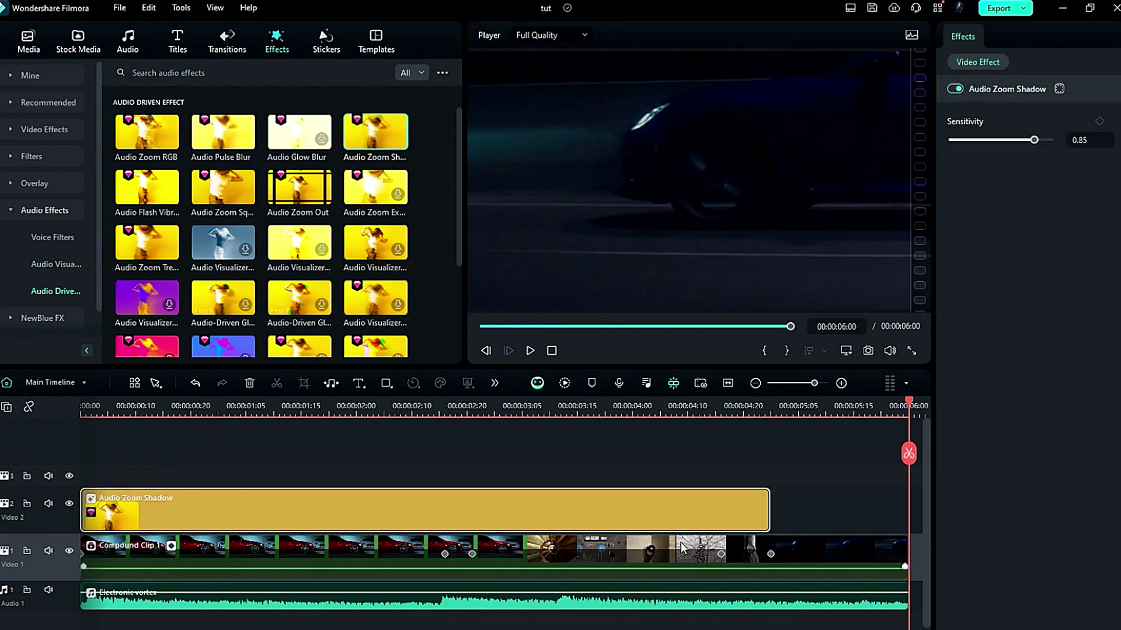
drag(764, 501, 906, 501)
Step: Add a preset adjustment layer above the other tracks and stretch it across the whole video
click(30, 45)
click(54, 215)
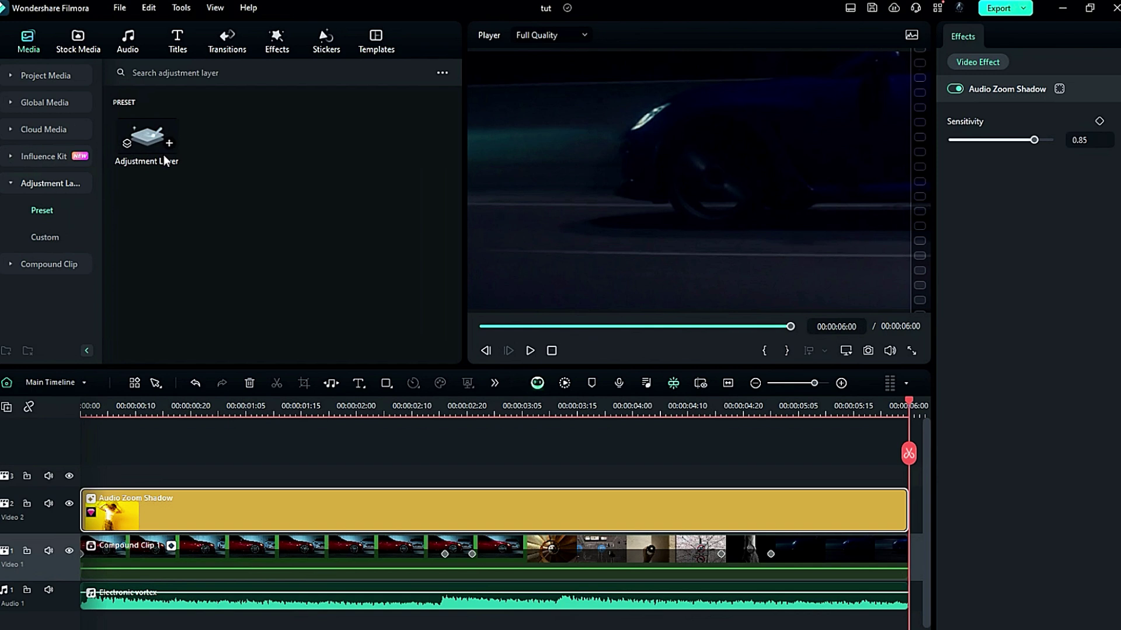
drag(146, 137, 105, 475)
drag(776, 475, 907, 475)
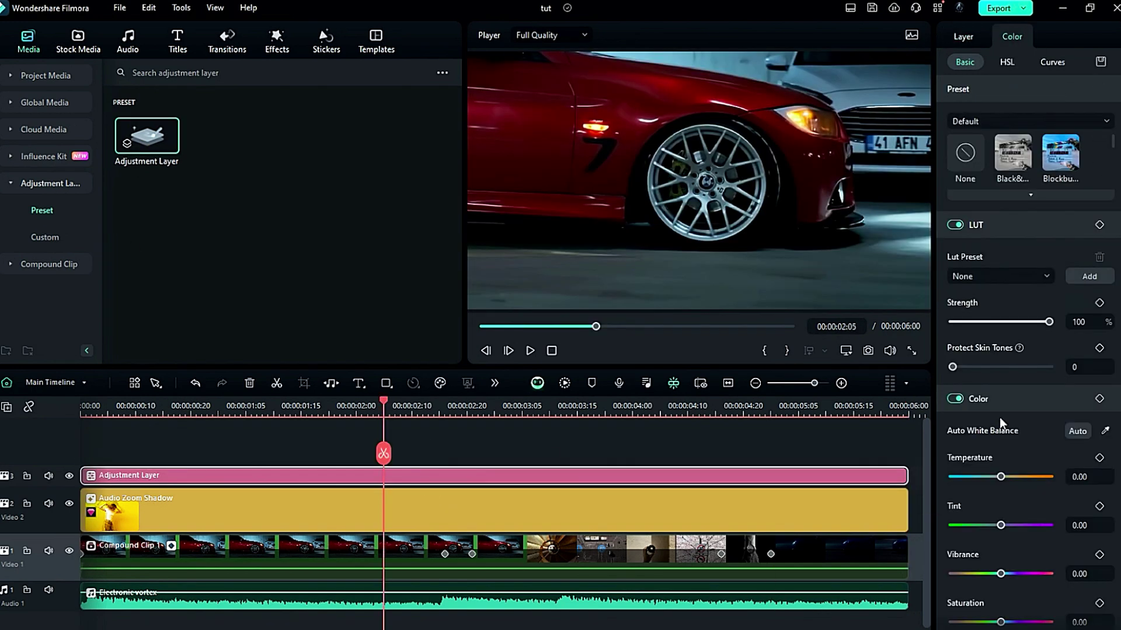
Step: Raise the red HSL saturation to 66 and luminance to 61, then render the preview
scroll(1004, 503, down, 10)
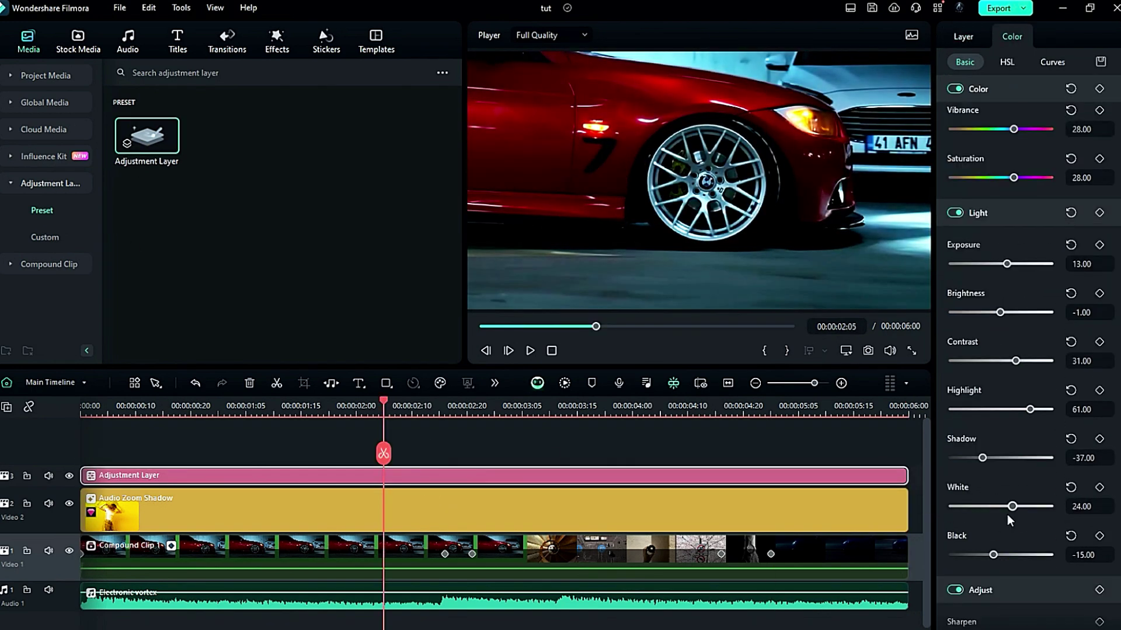
click(1006, 62)
drag(1001, 220, 1032, 220)
drag(1000, 269, 1029, 269)
click(564, 383)
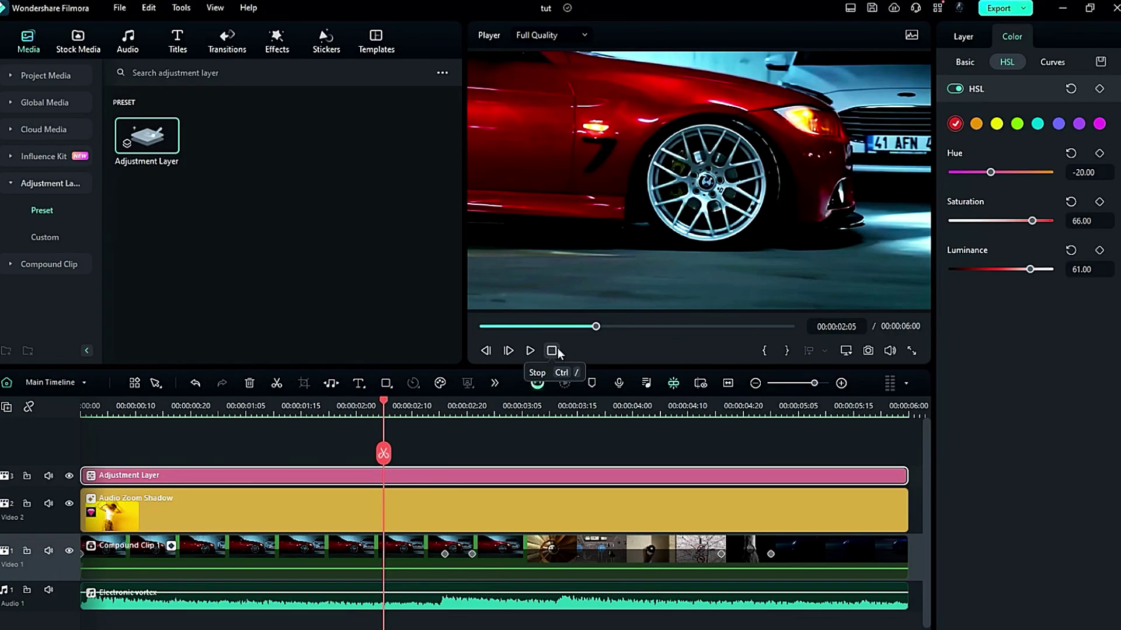
click(552, 351)
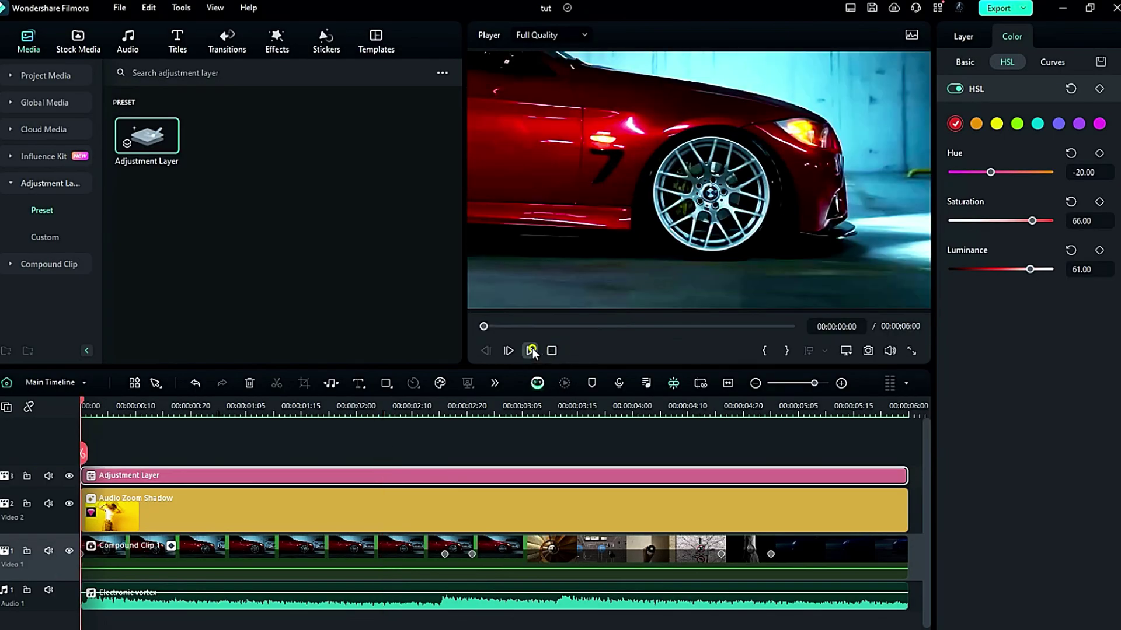
click(533, 348)
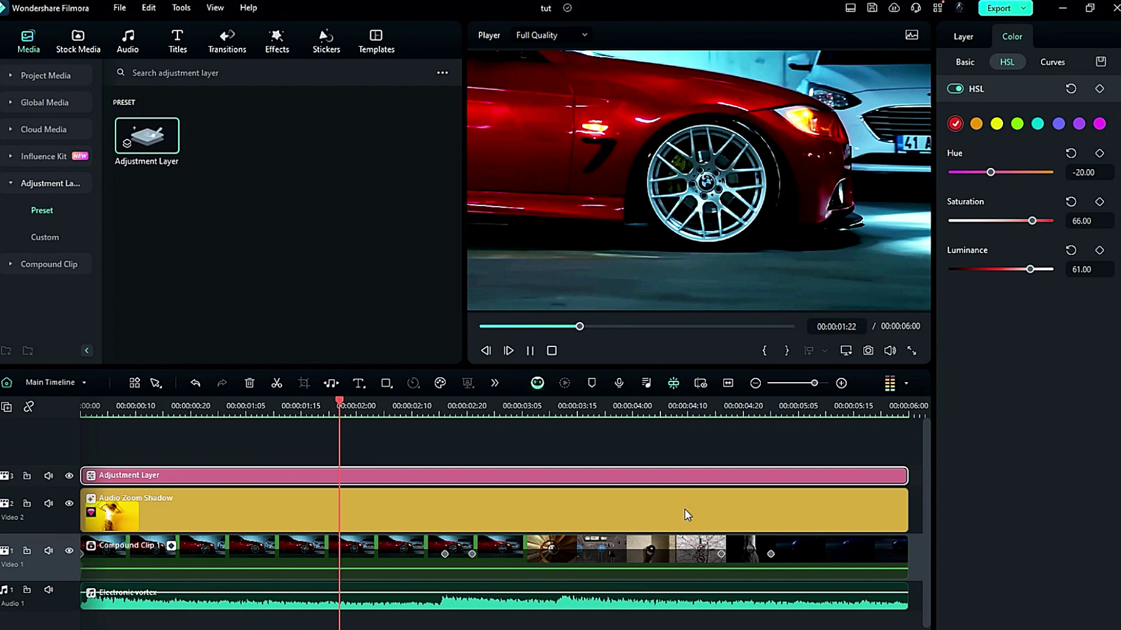